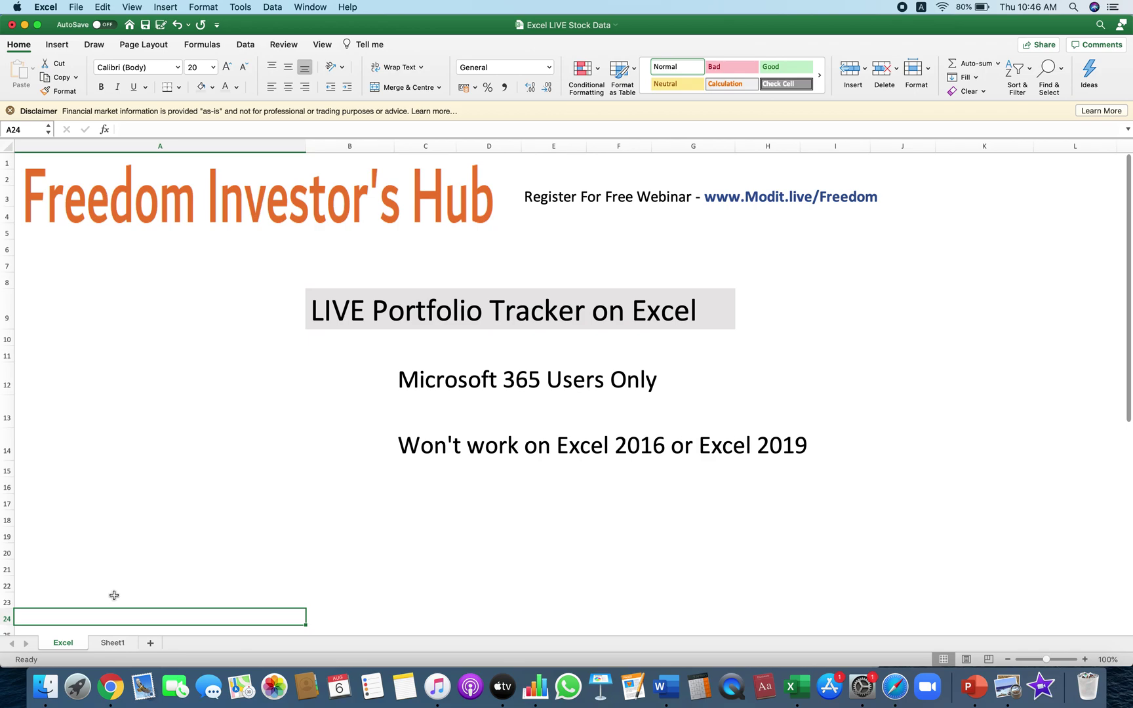
- Enter the company name Reliance in cell A11 of Sheet1
click(112, 643)
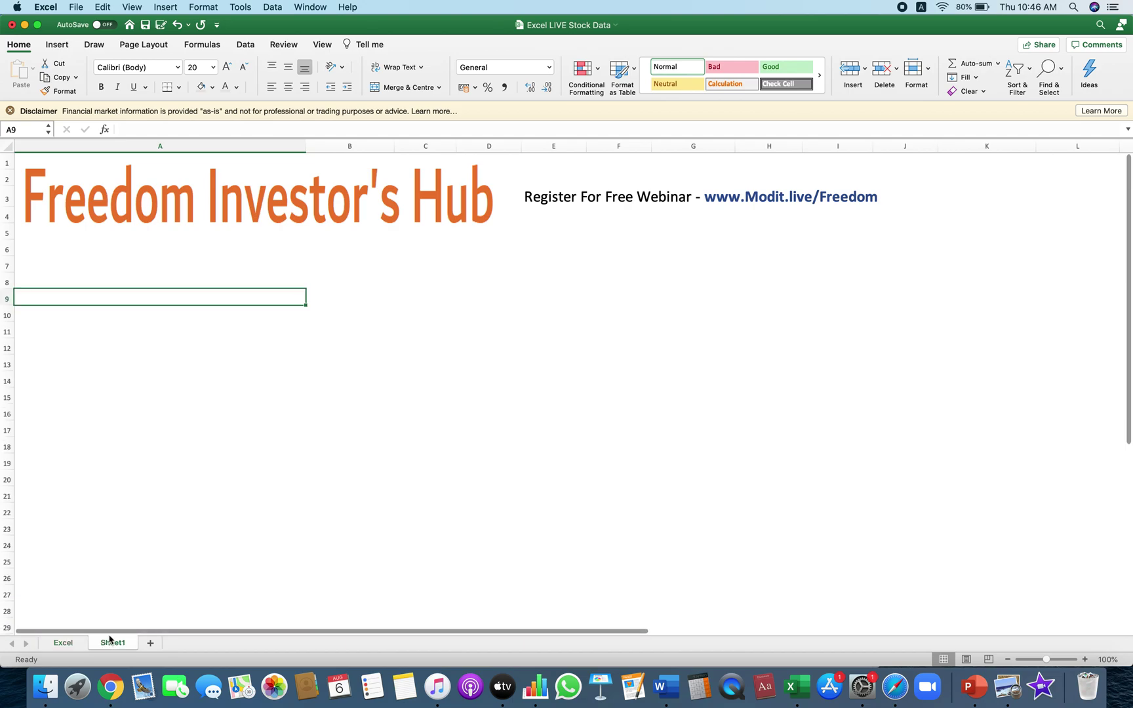
click(52, 335)
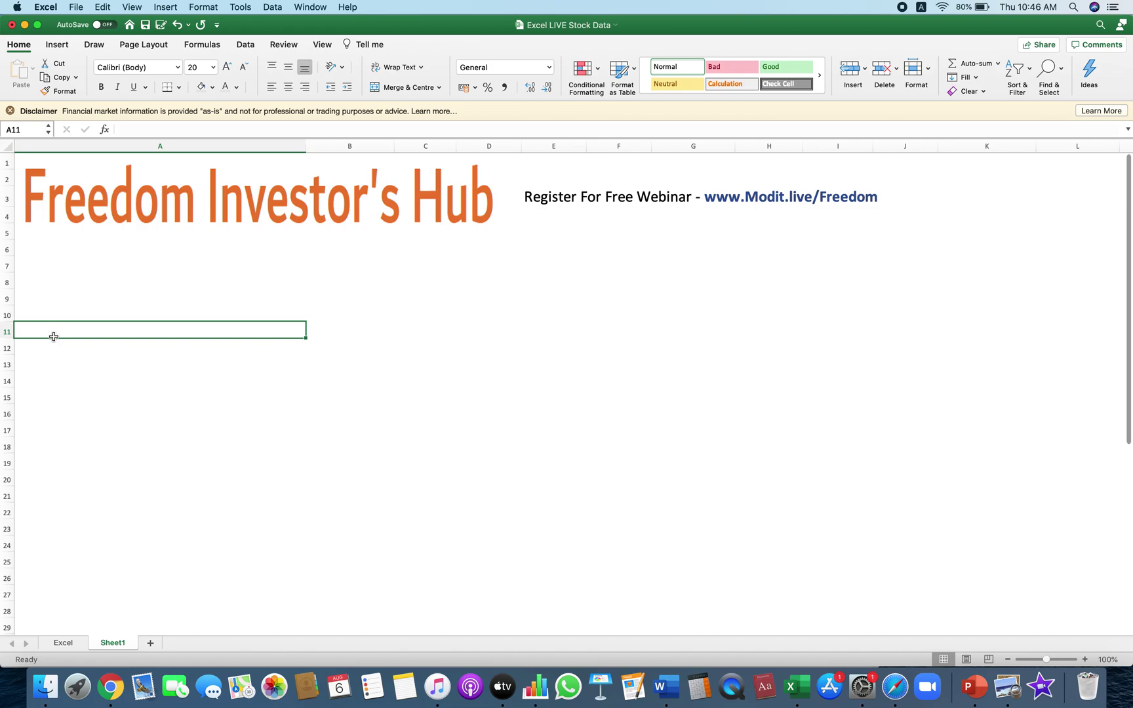
text(Reliance)
key(Return)
- Convert the Reliance cell to the Stocks data type, choosing Reliance Industries Limited on the National Stock Exchange of India
click(54, 337)
click(246, 46)
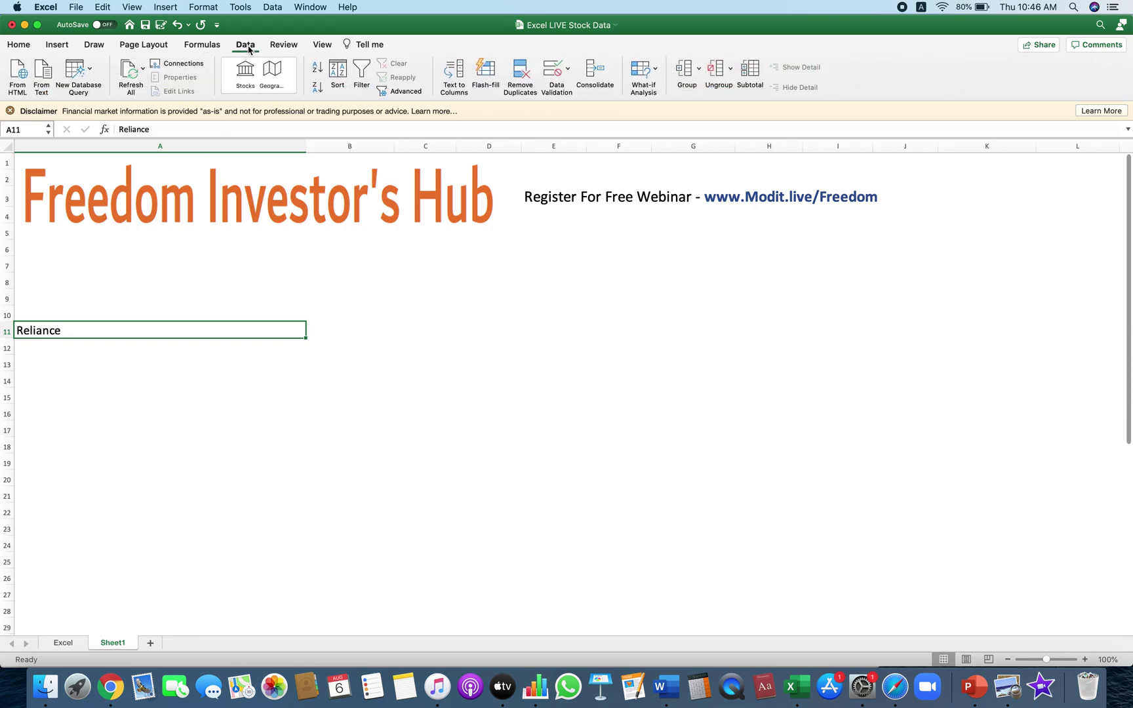
click(246, 76)
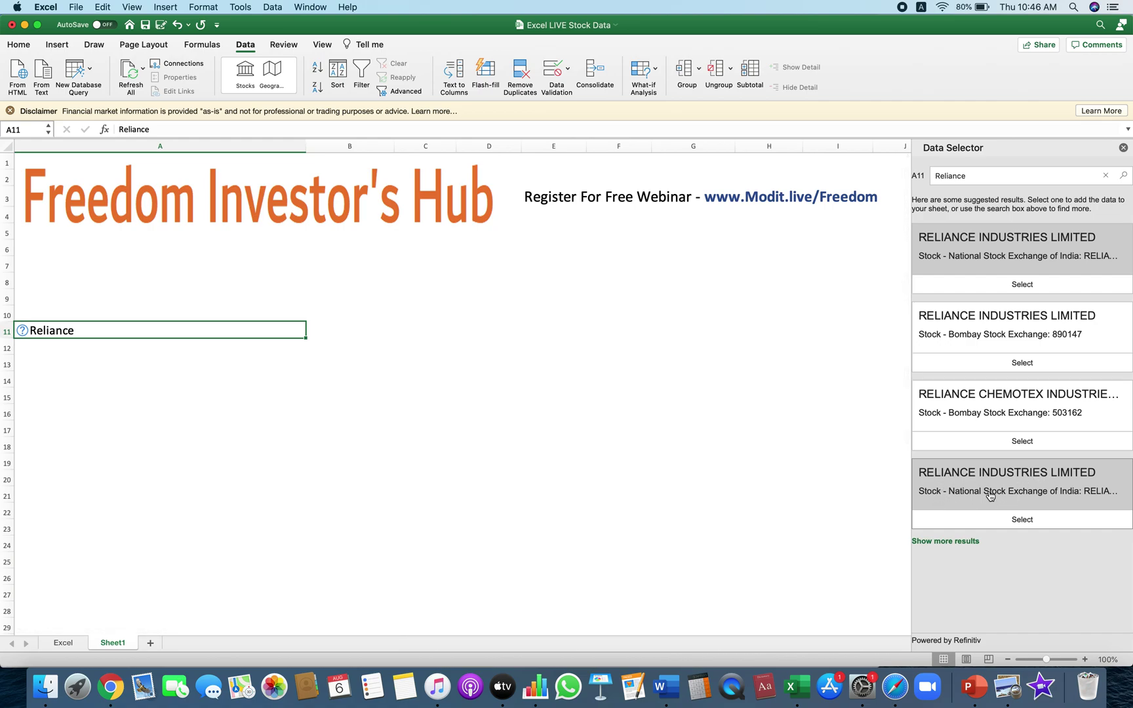
click(1023, 521)
click(302, 415)
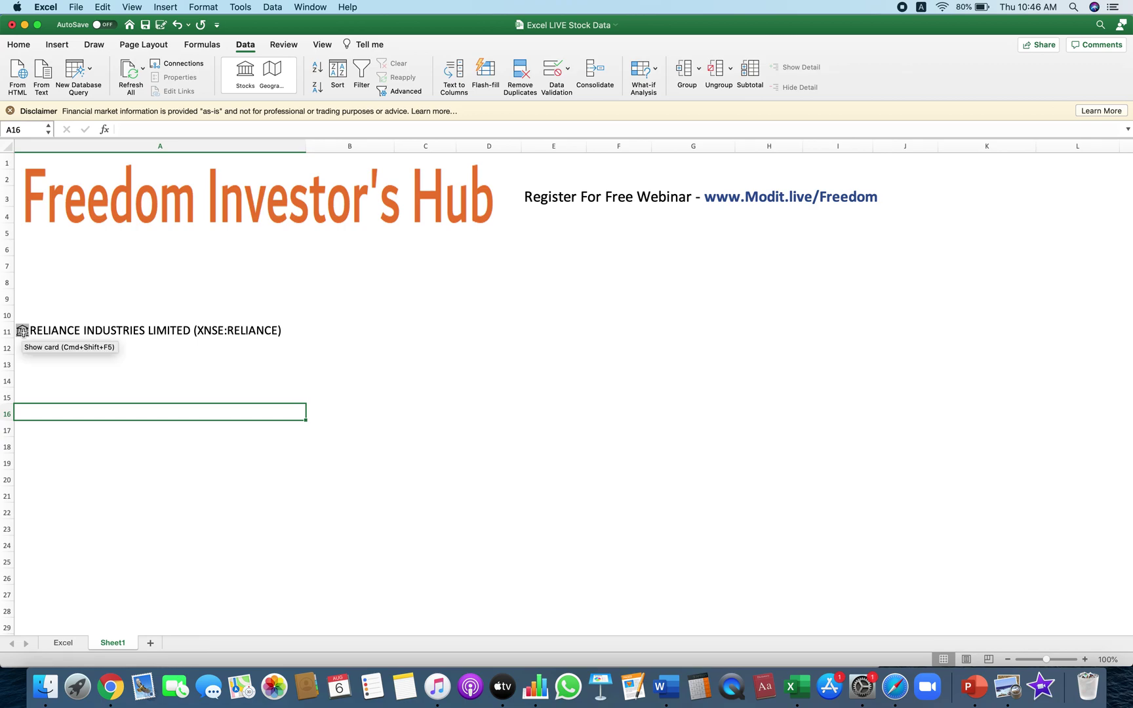
- Examine the full data card of the Reliance stock, from price figures down to description and industry
click(22, 332)
click(22, 331)
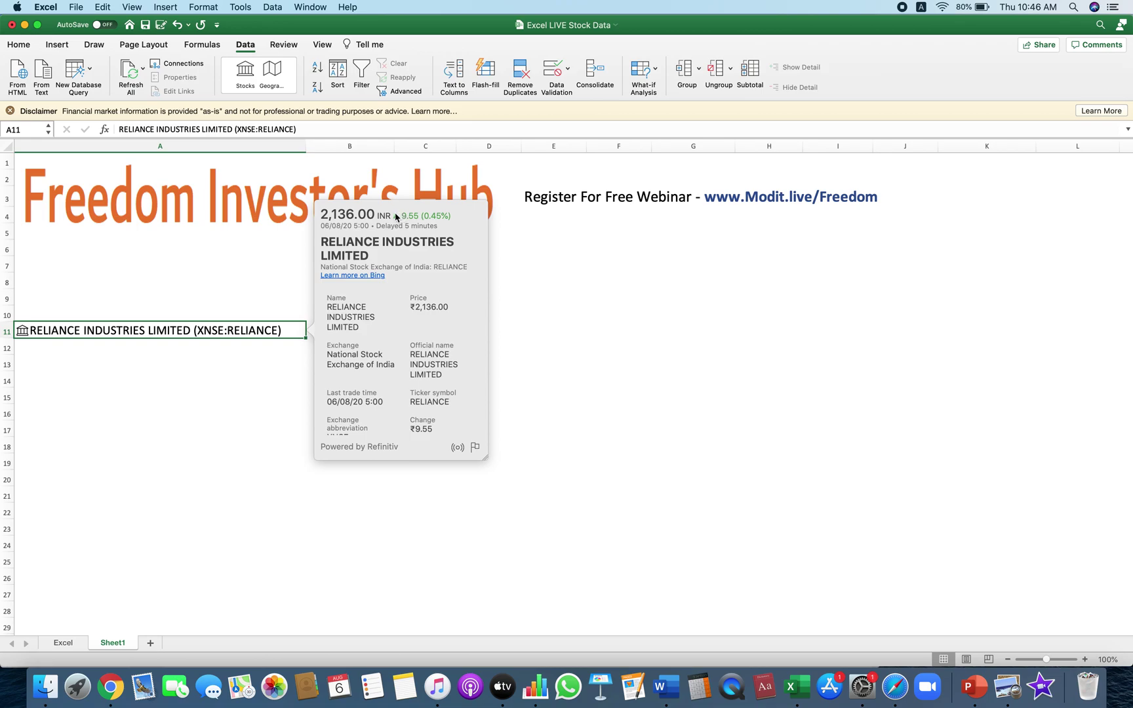
scroll(393, 367, down, 3)
scroll(393, 367, down, 5)
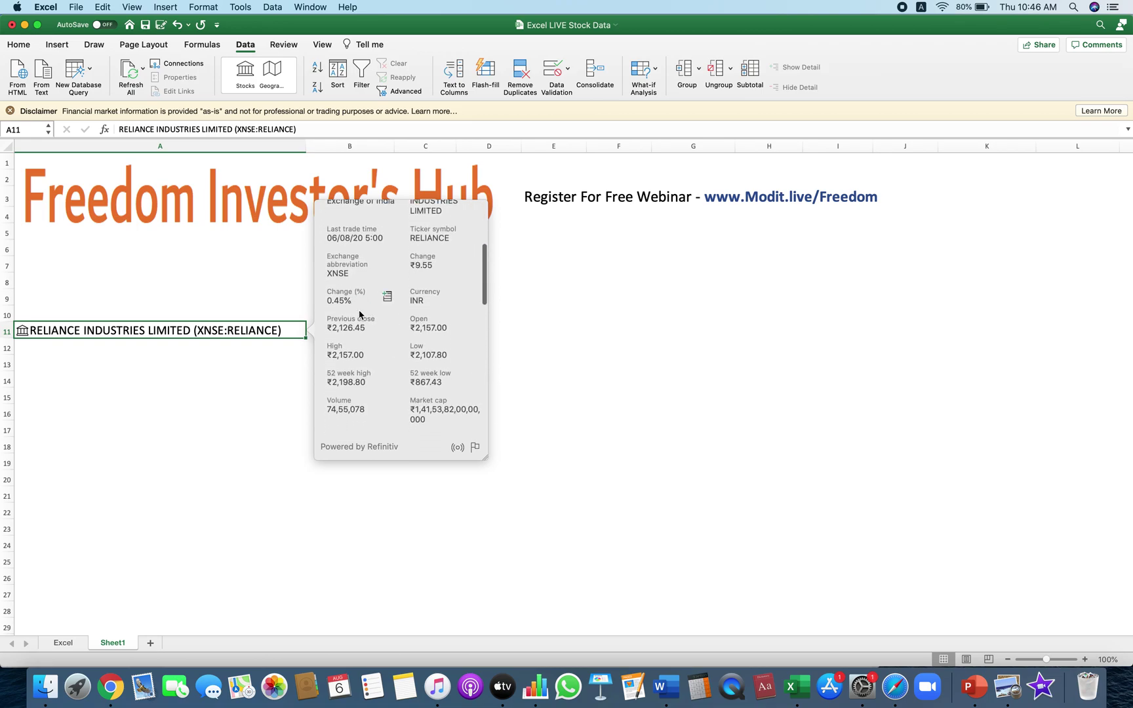
scroll(381, 341, down, 6)
scroll(388, 361, down, 5)
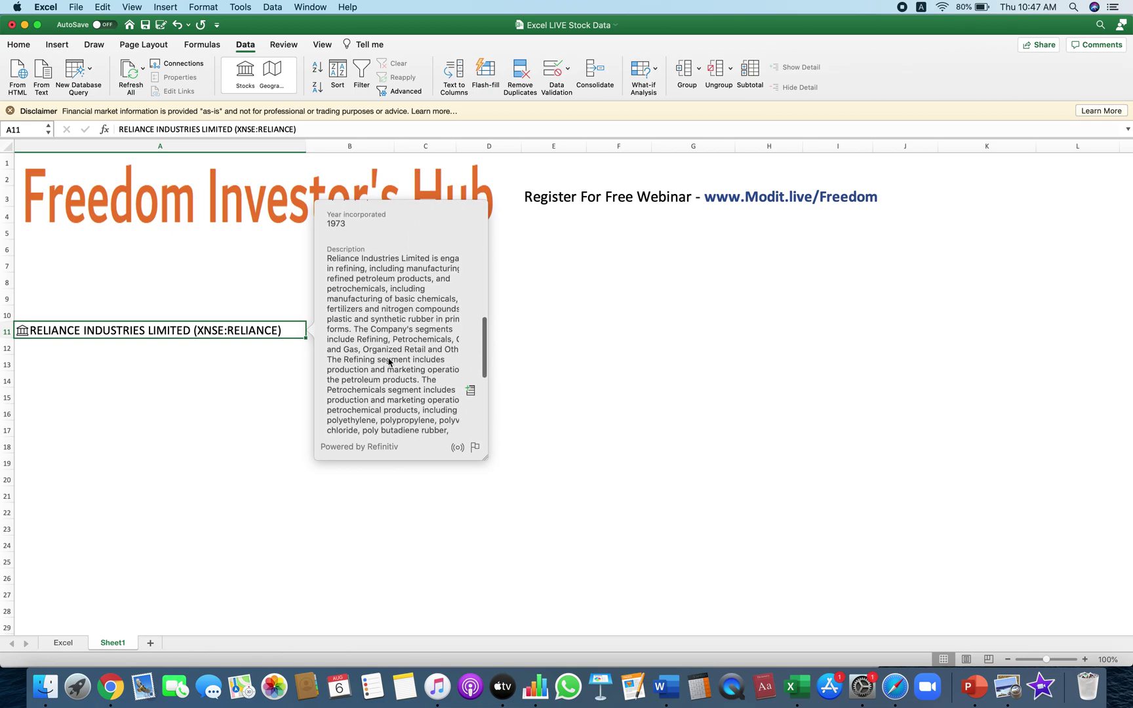
scroll(389, 420, down, 8)
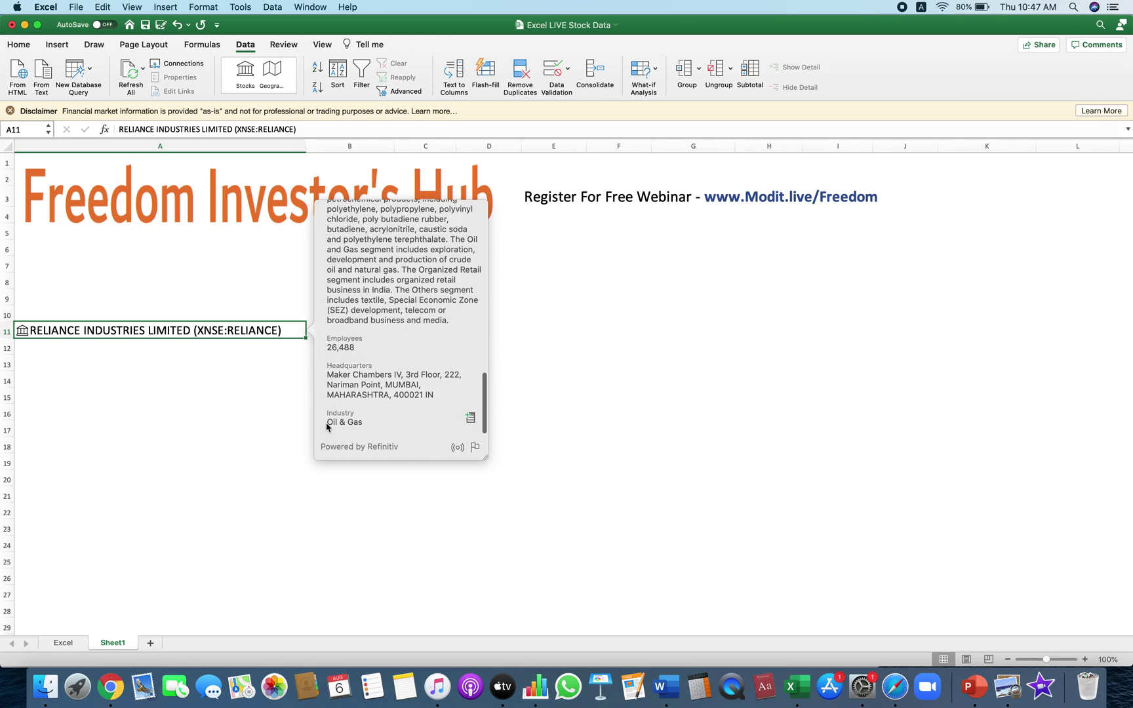
click(180, 424)
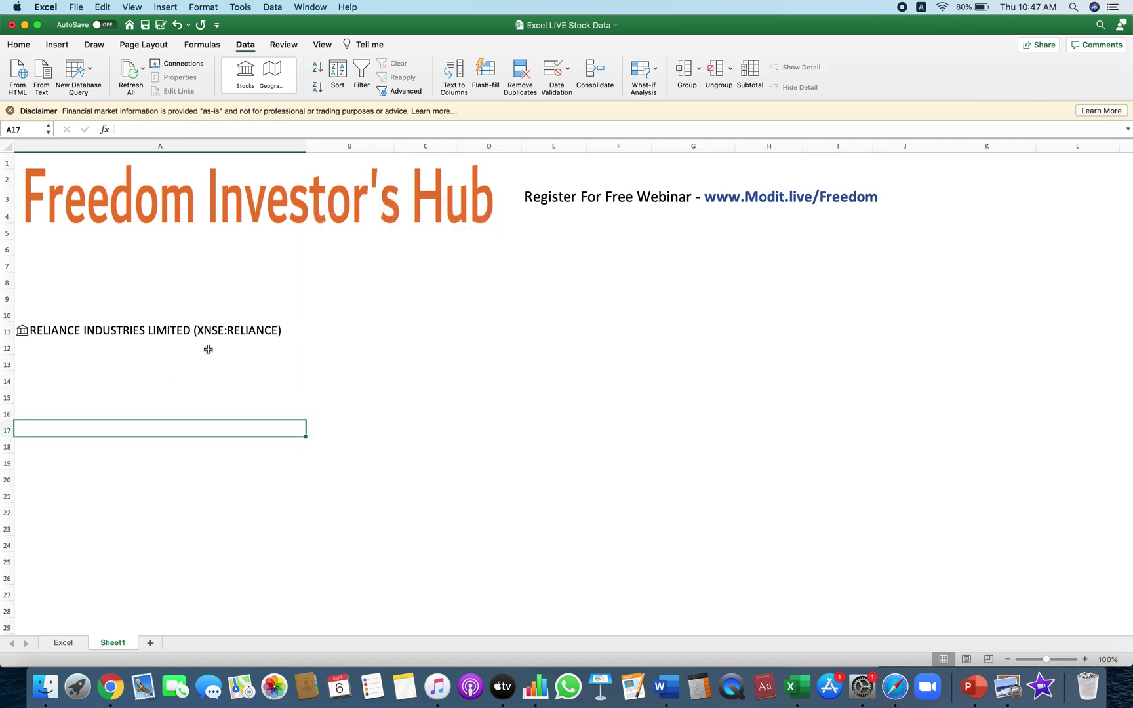
- Add the column headings Company in A10 and Price in B10
click(316, 327)
click(346, 311)
click(426, 313)
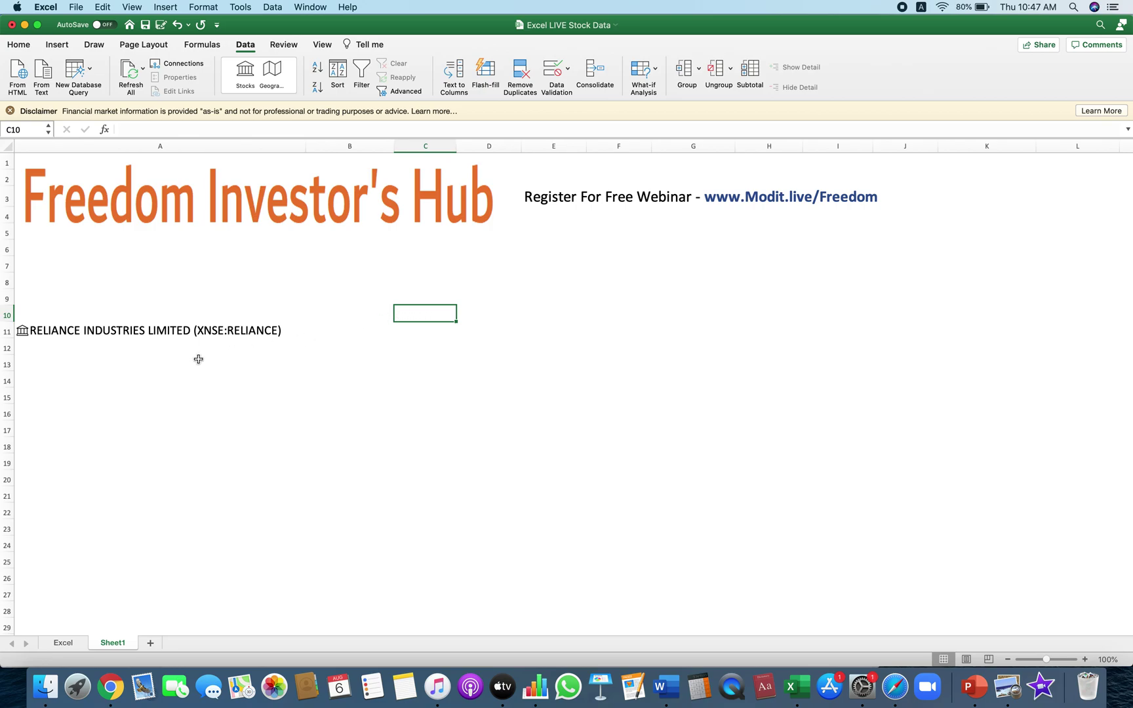
click(276, 379)
click(347, 314)
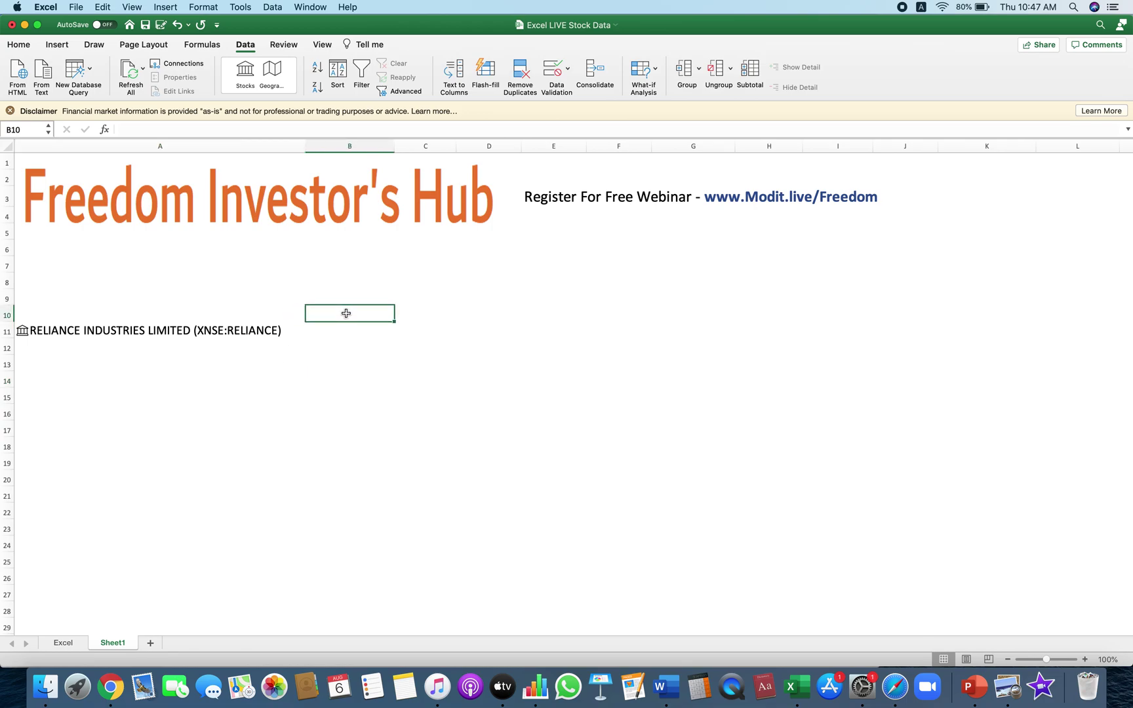
text(Price)
key(Return)
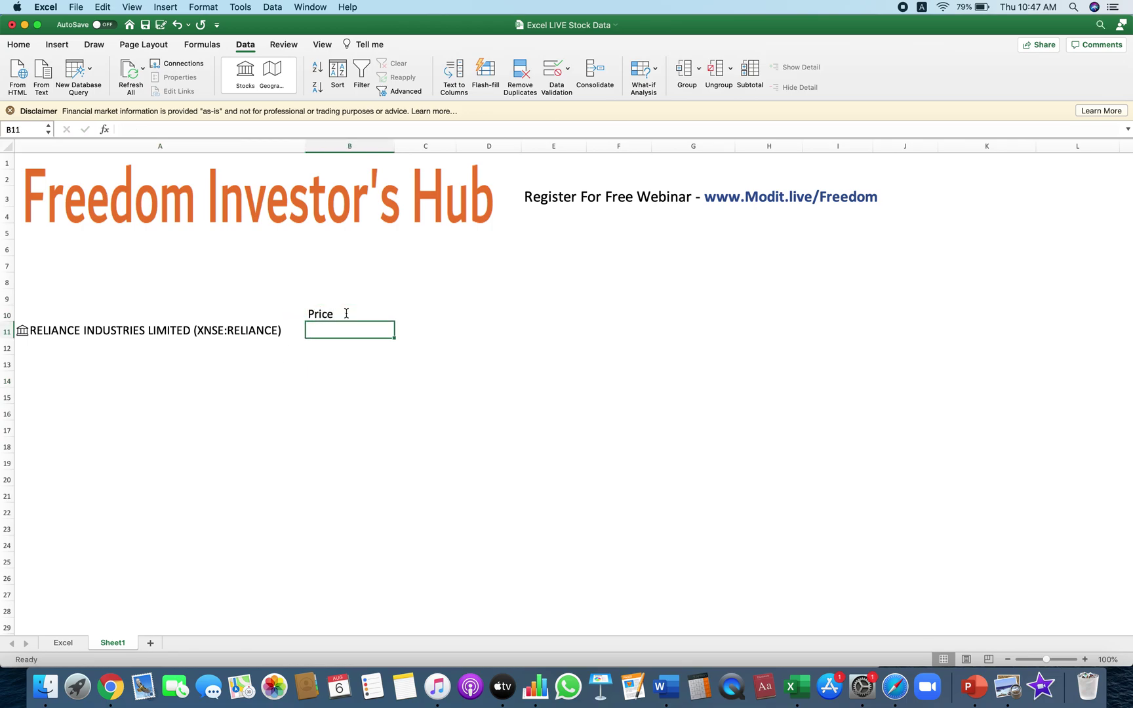
key(Left)
key(Up)
text(Company)
click(330, 318)
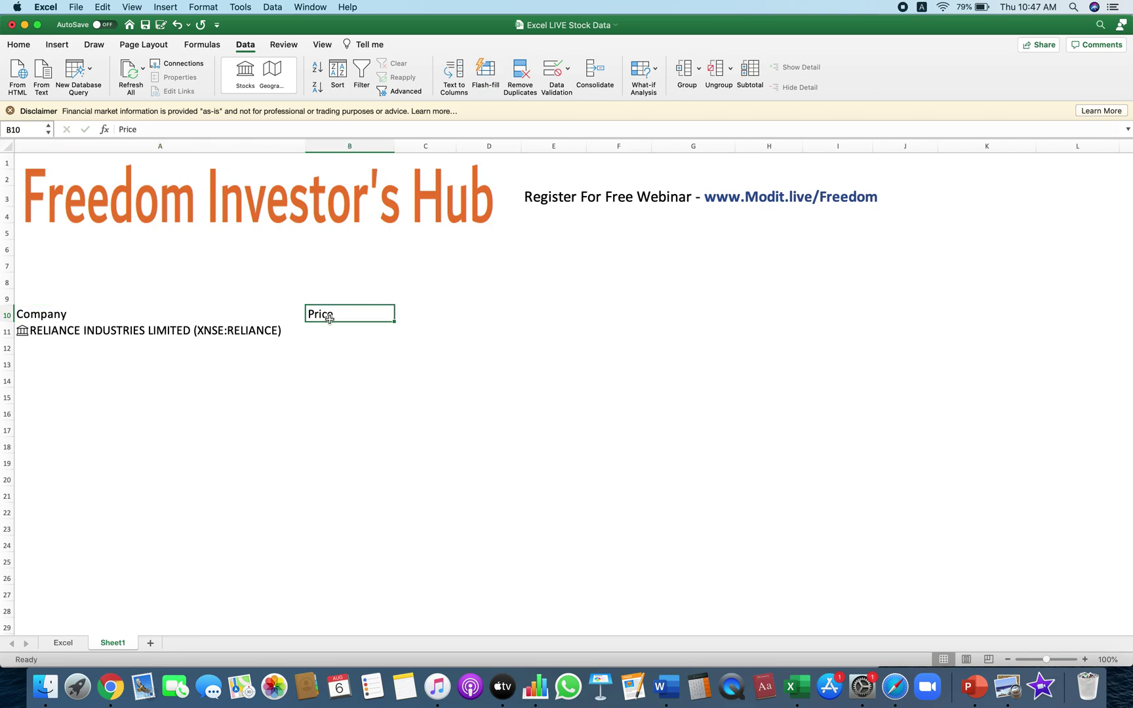
- Insert the Price field of the Reliance stock into the adjacent cell B11
key(Down)
key(Left)
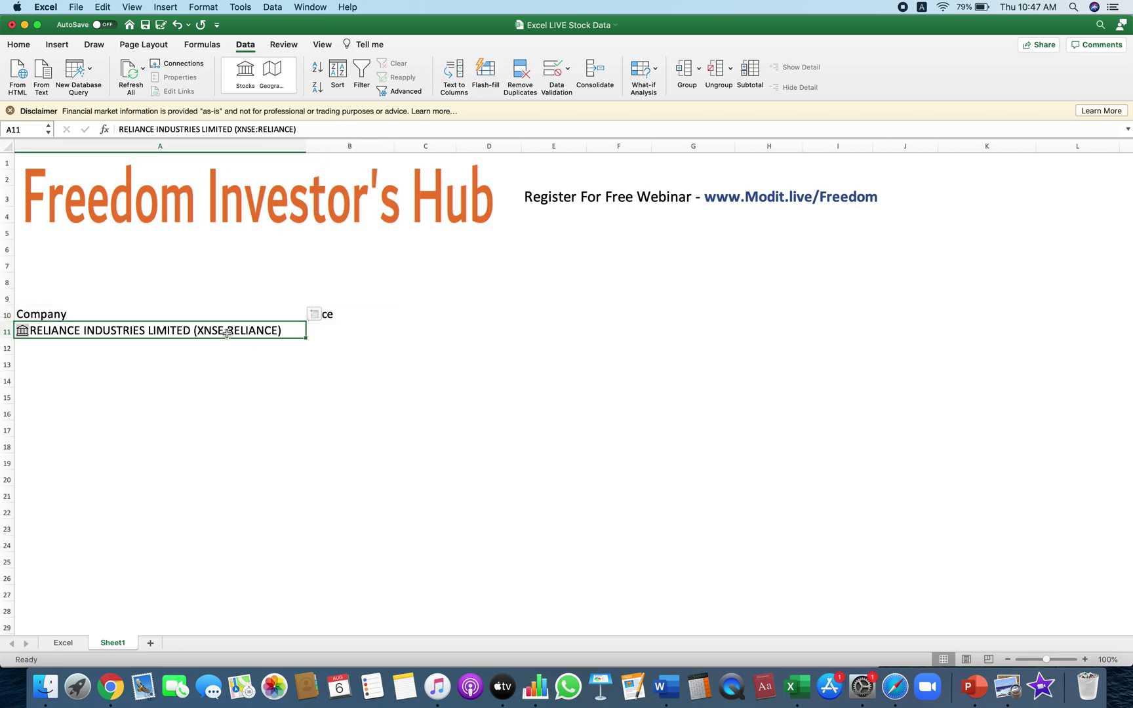
click(315, 316)
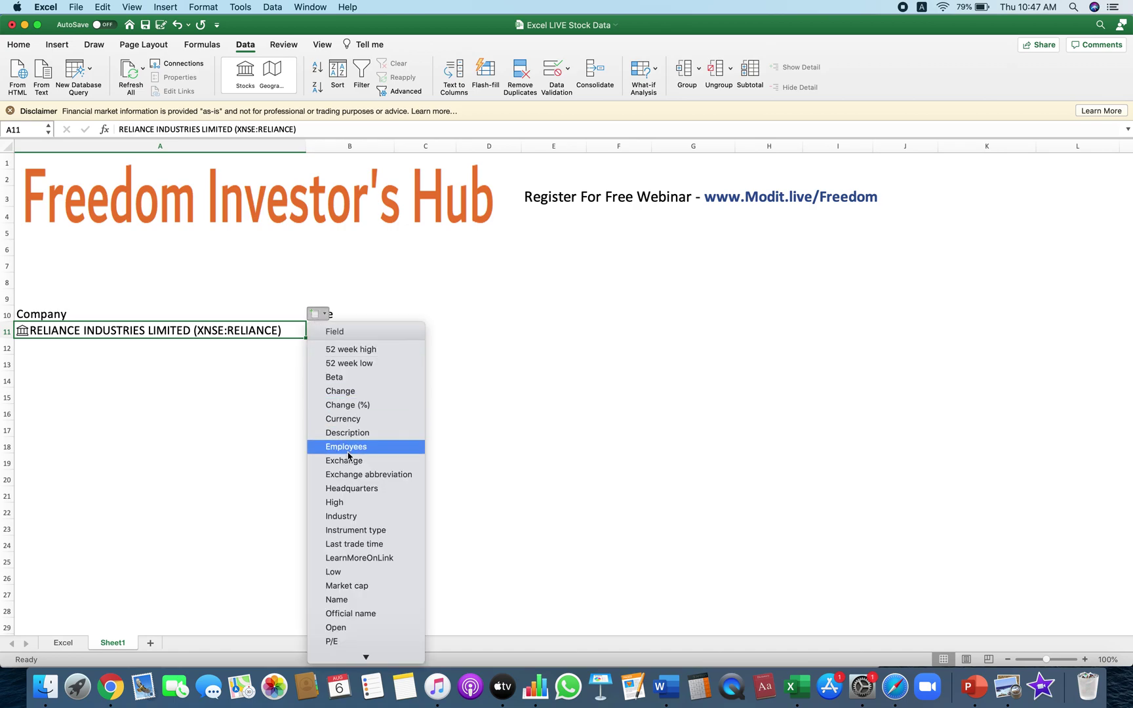
scroll(348, 587, down, 2)
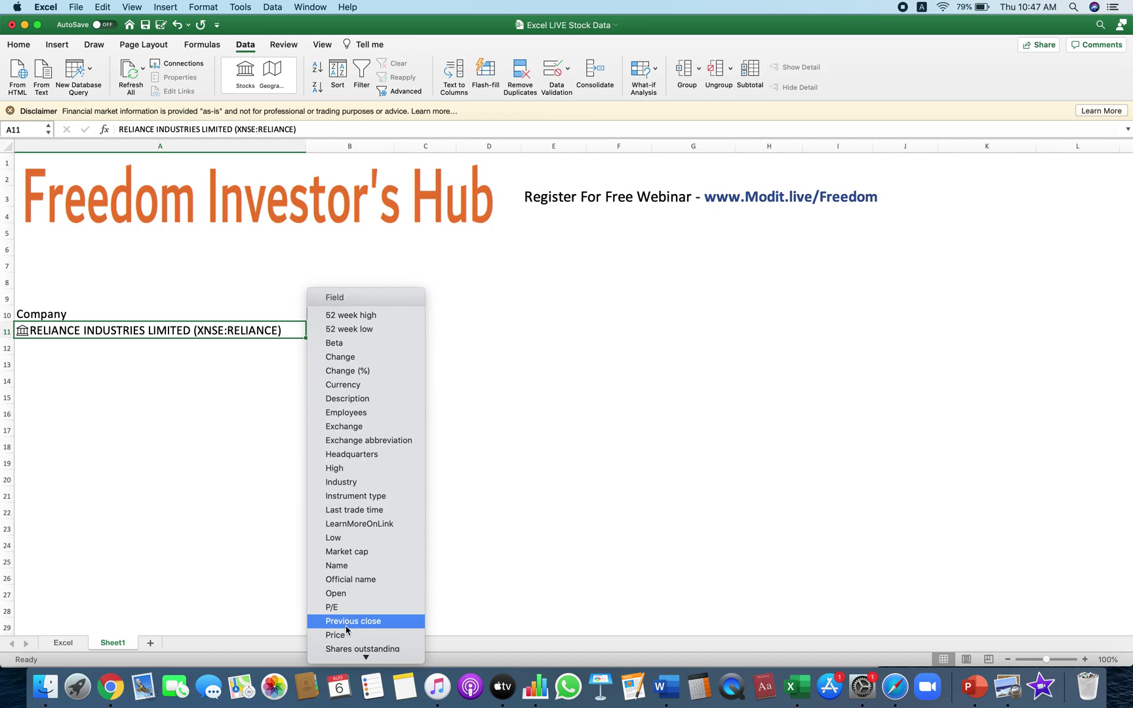
click(347, 635)
click(348, 369)
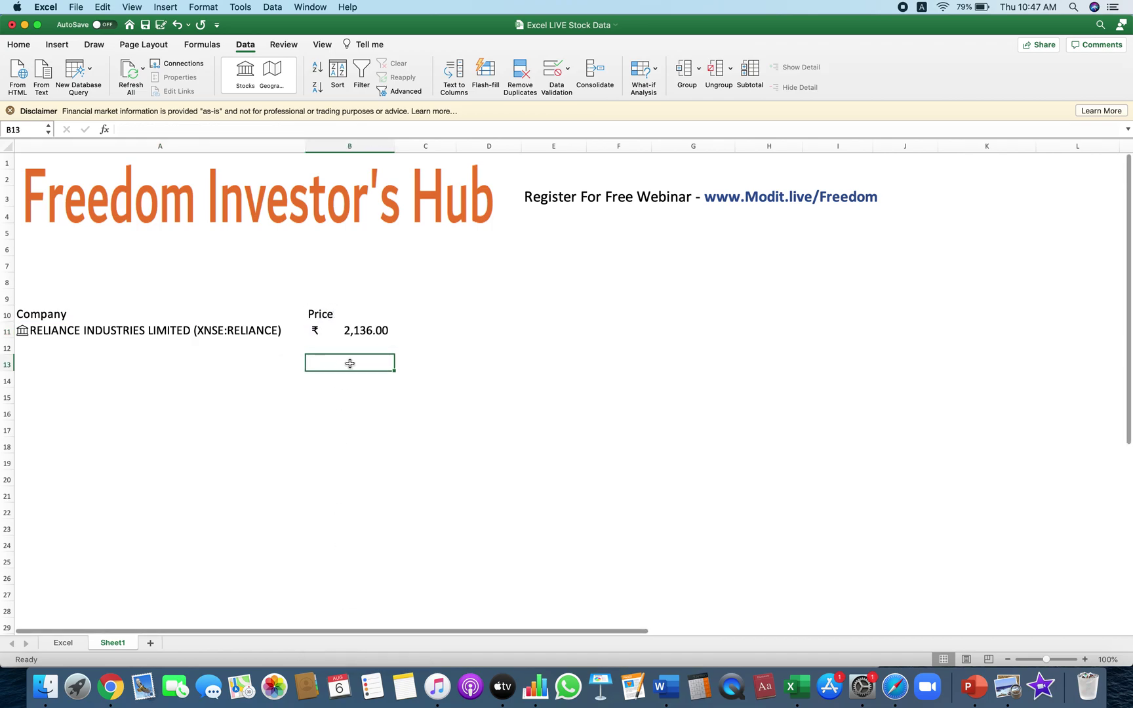
- List the companies Infosys, HDFCBank, ITC, Bajaj Finance and ICICI in cells A12 to A16
click(234, 348)
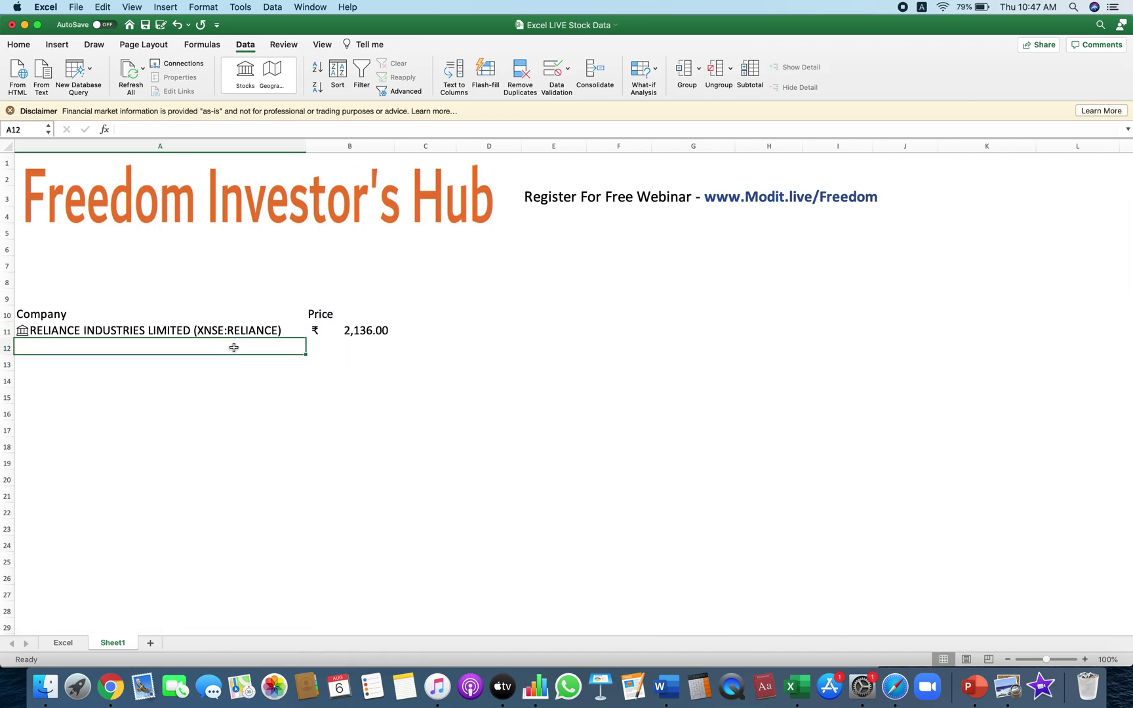
text(Infos)
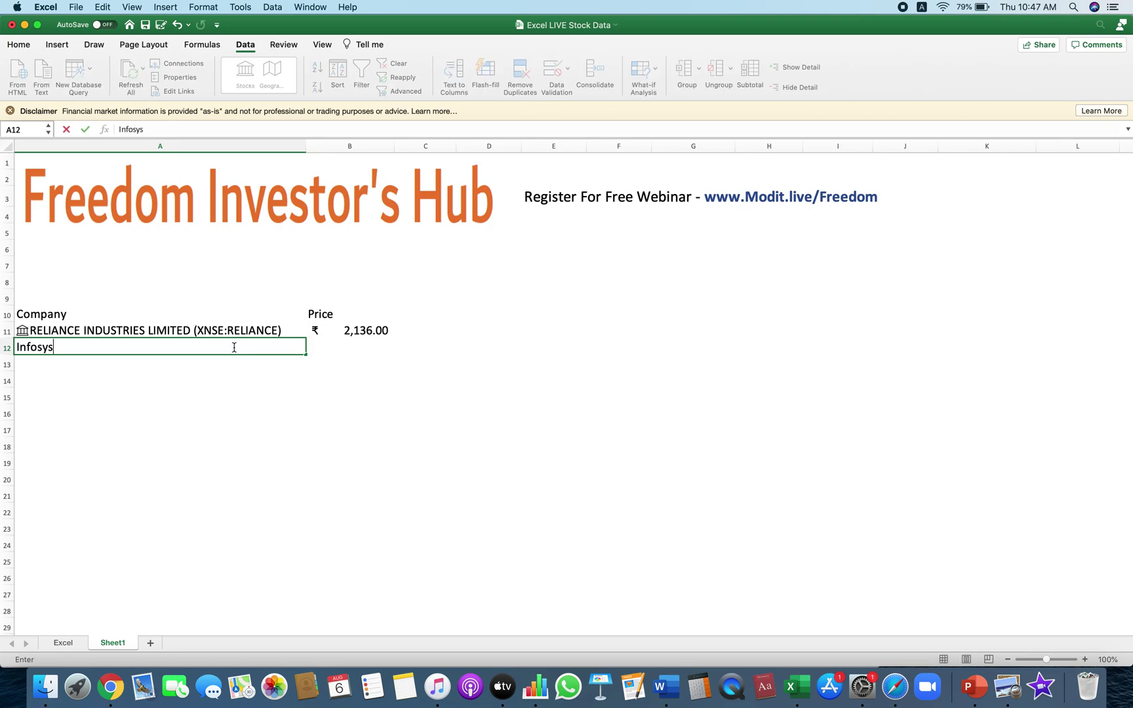
text(ys)
key(Return)
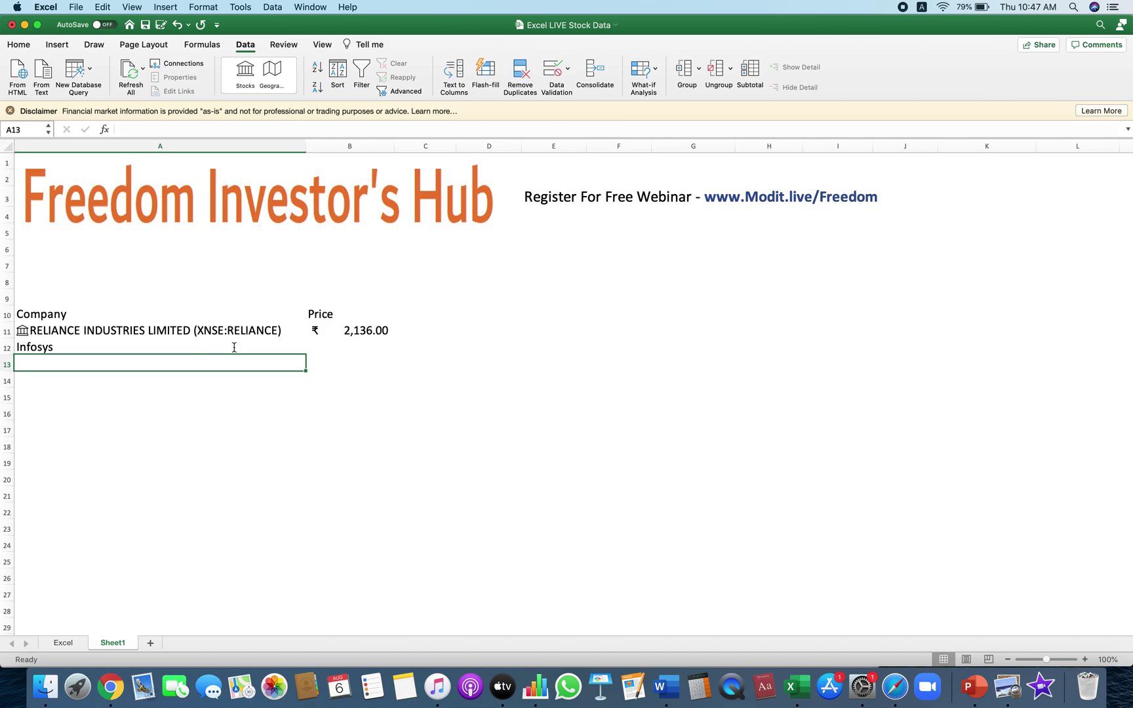
text(HDFCBank)
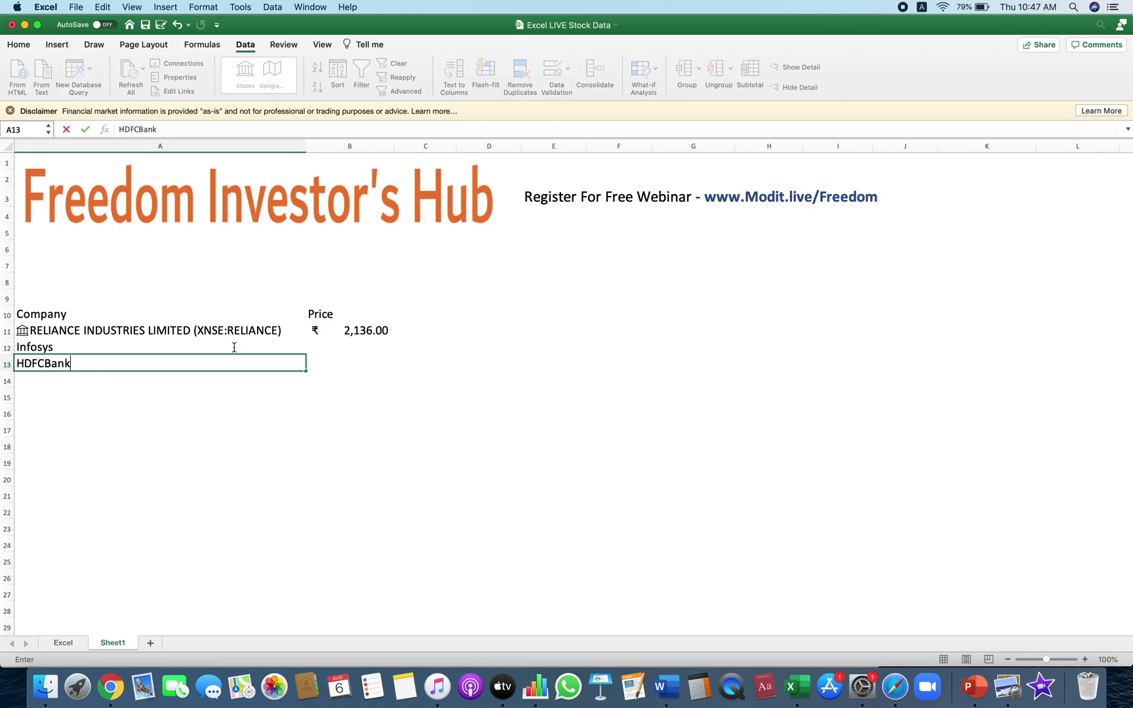
key(Return)
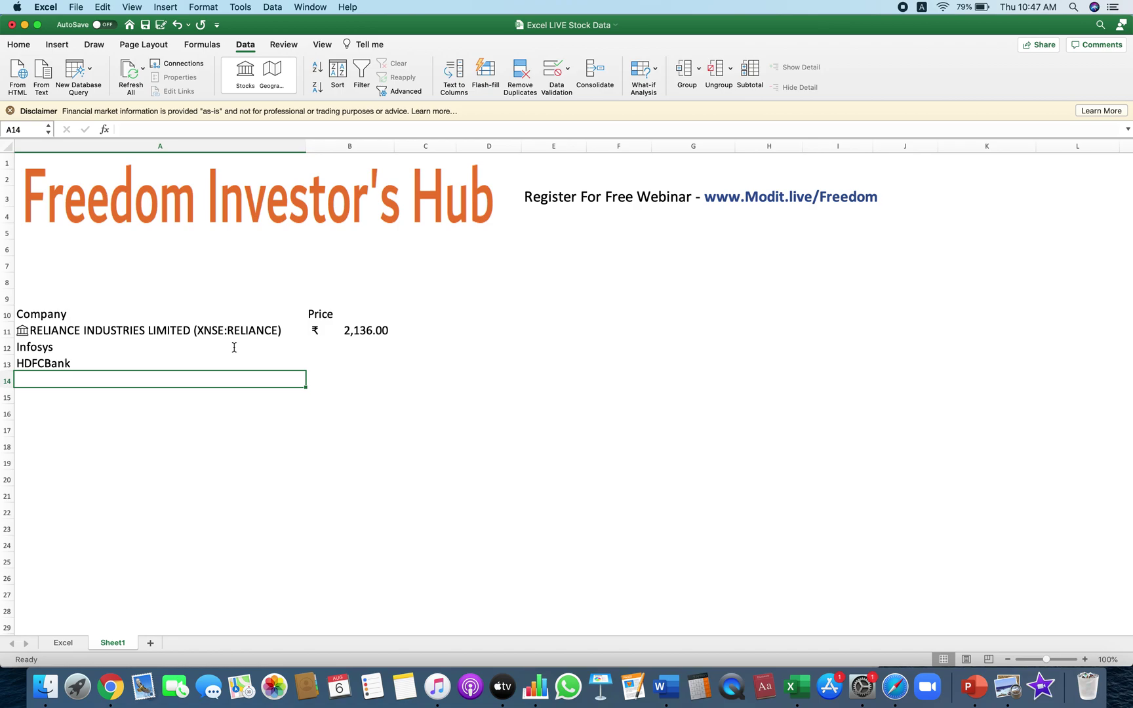
text(ITC)
key(Return)
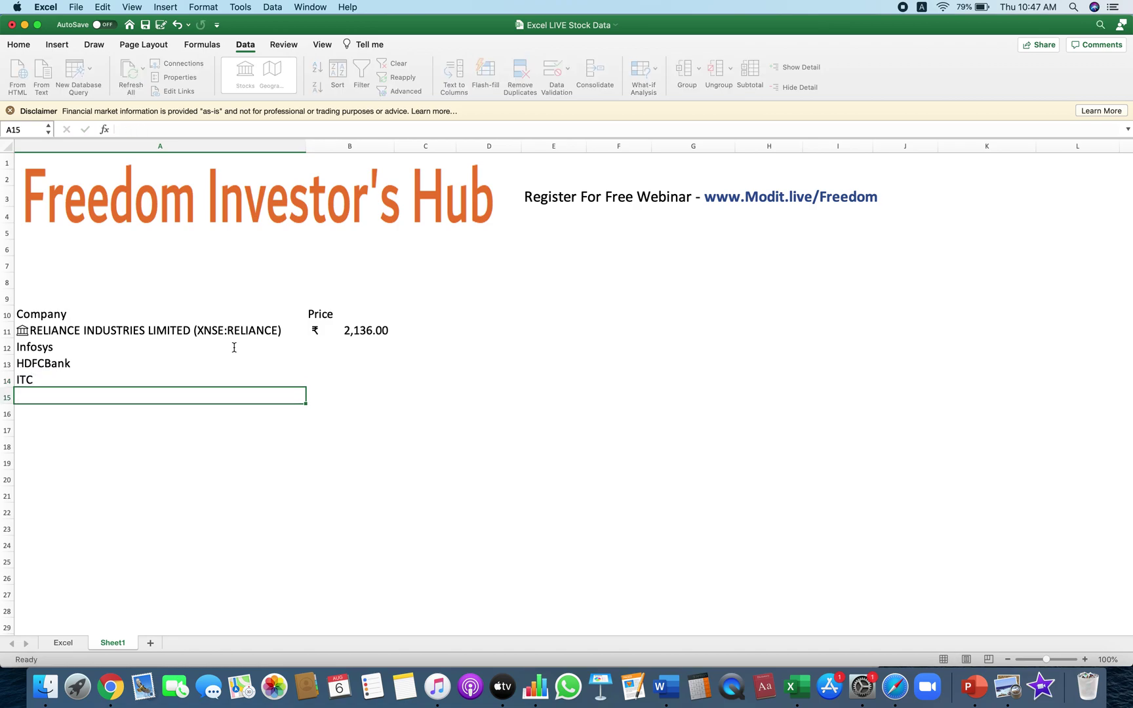
text(Bajaj Finance)
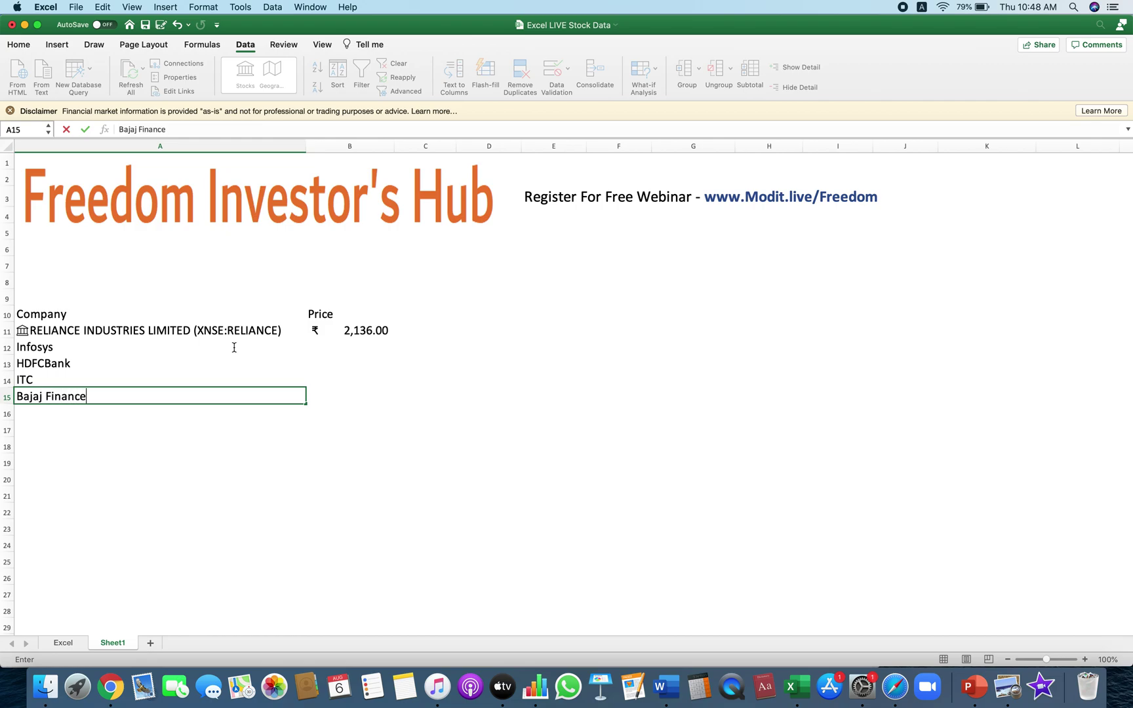
key(Return)
text(ICICI)
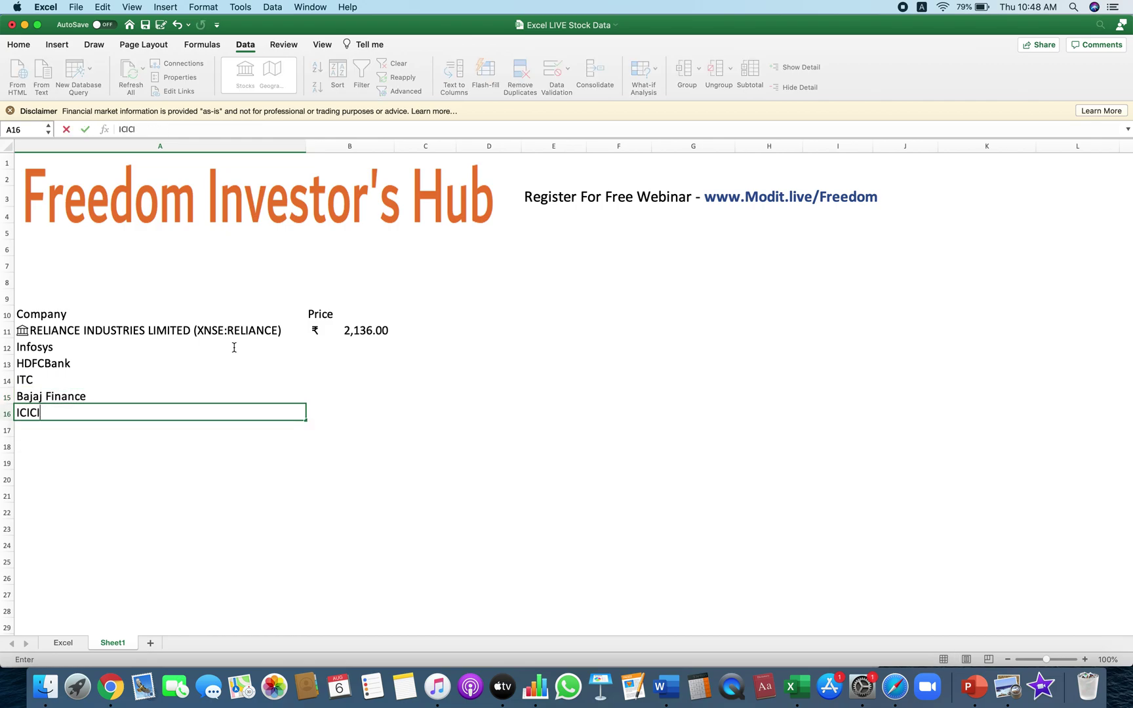
key(Tab)
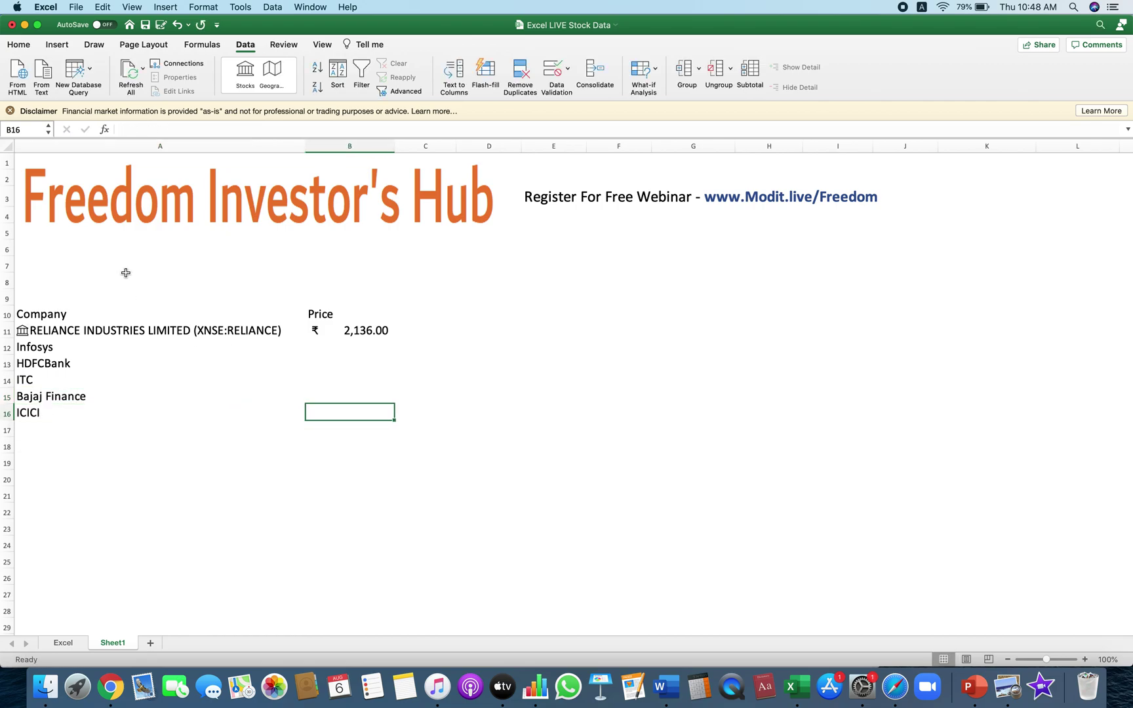
- Convert the company names in A12:A16 to the Stocks data type
drag(80, 352, 79, 413)
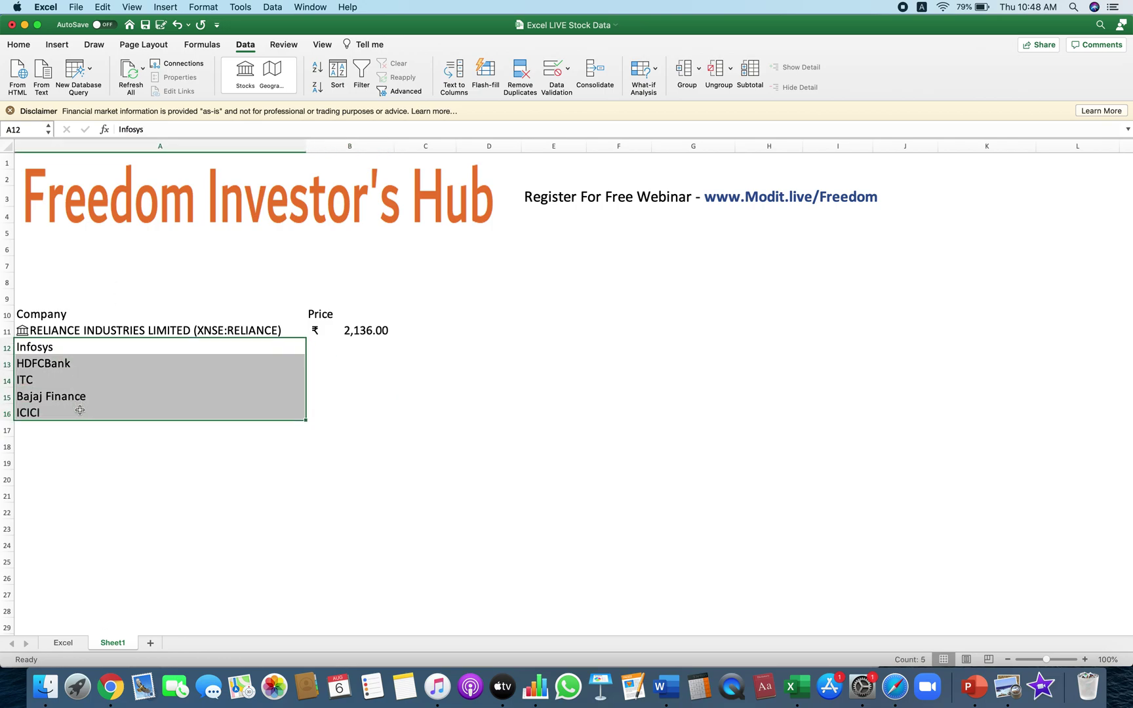
click(245, 76)
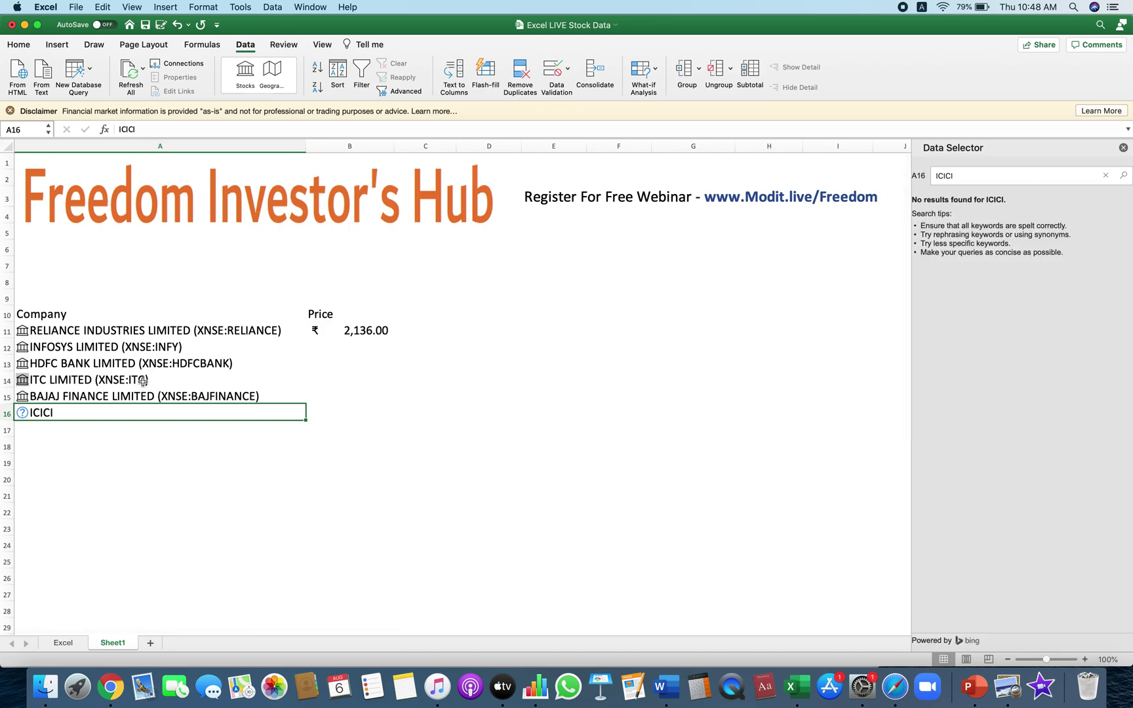
click(182, 456)
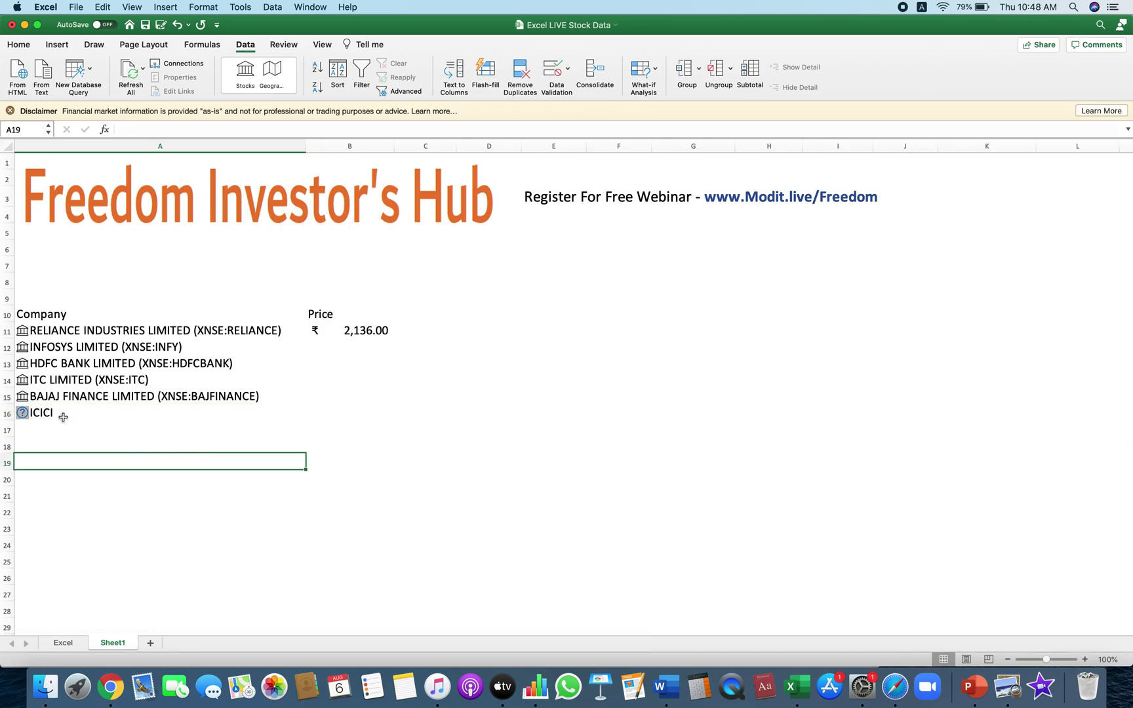
- Resolve the unmatched ICICI cell by searching for ICICI Bank and choosing ICICI Bank Limited on the National Stock Exchange
click(24, 413)
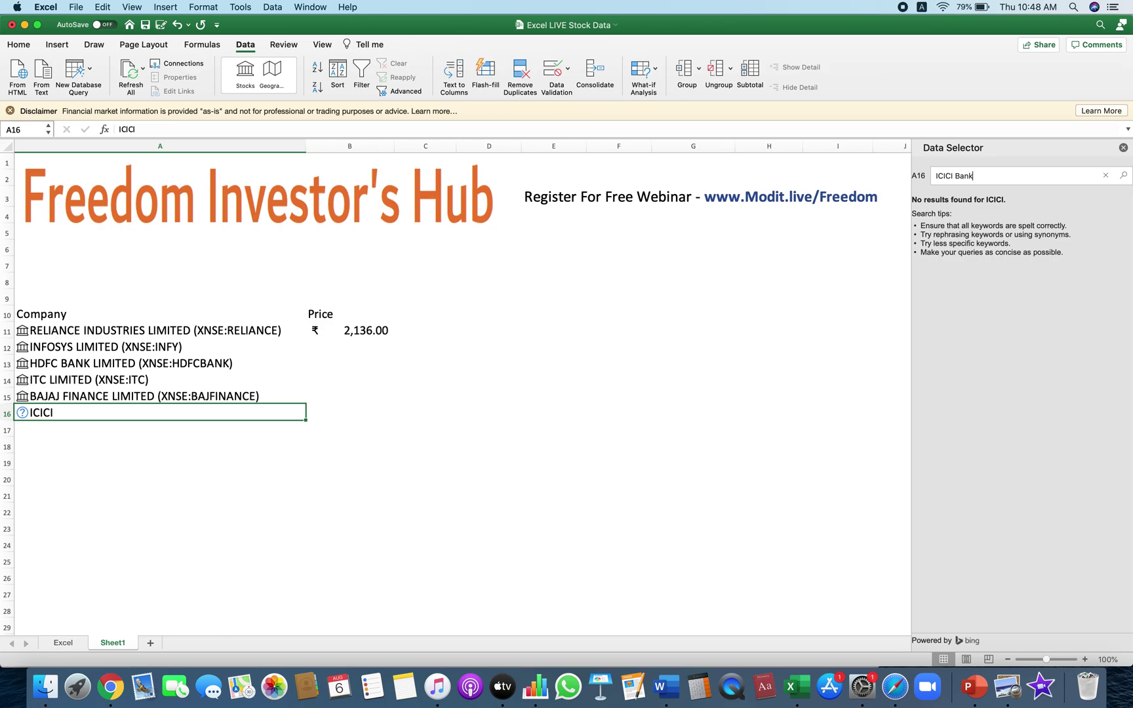
key(Return)
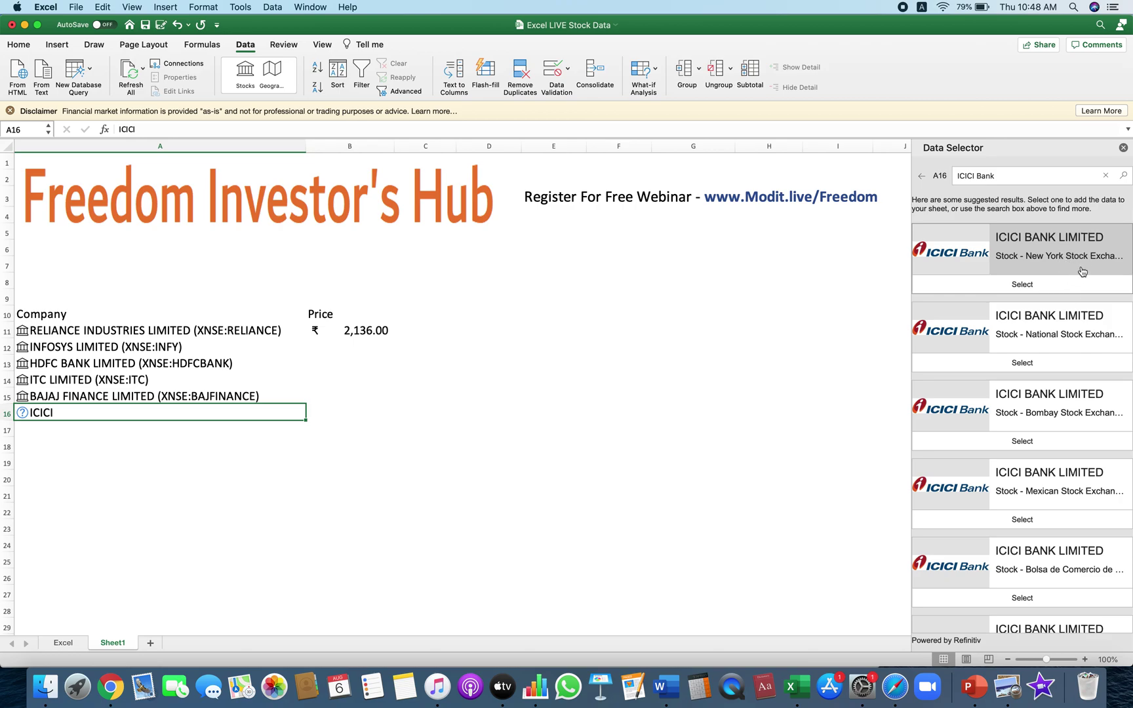
click(1018, 365)
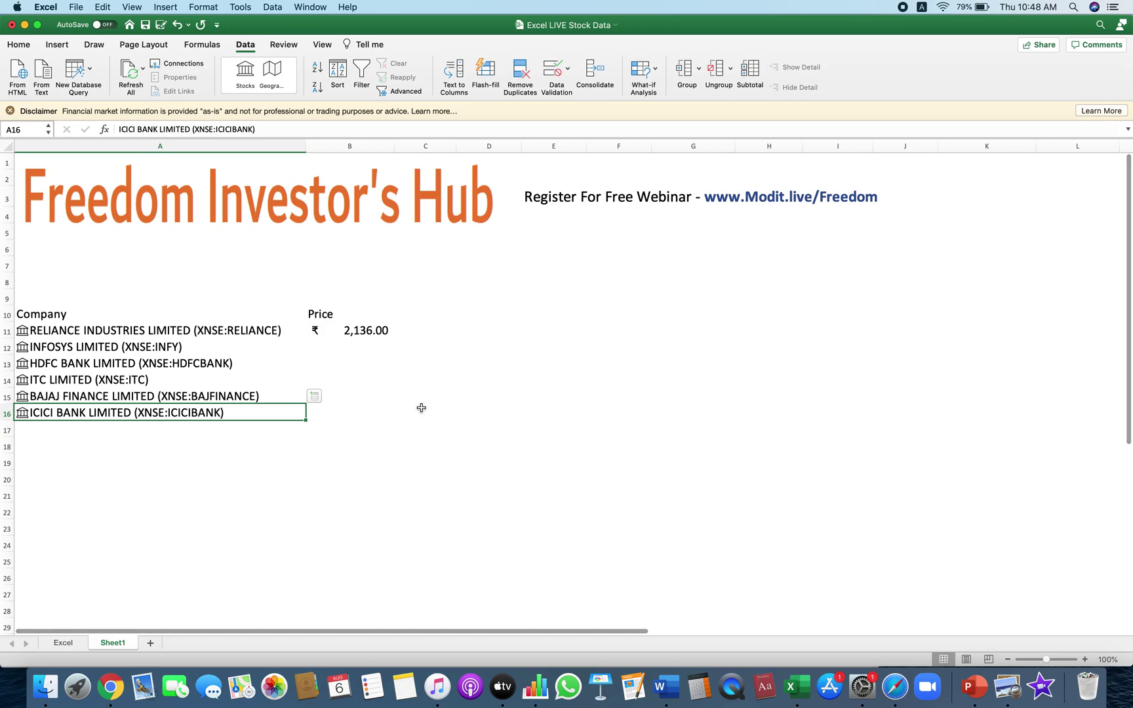
click(303, 443)
- Insert the Price field for the stocks in A12:A16 into the adjacent Price column
drag(227, 345, 229, 412)
click(228, 81)
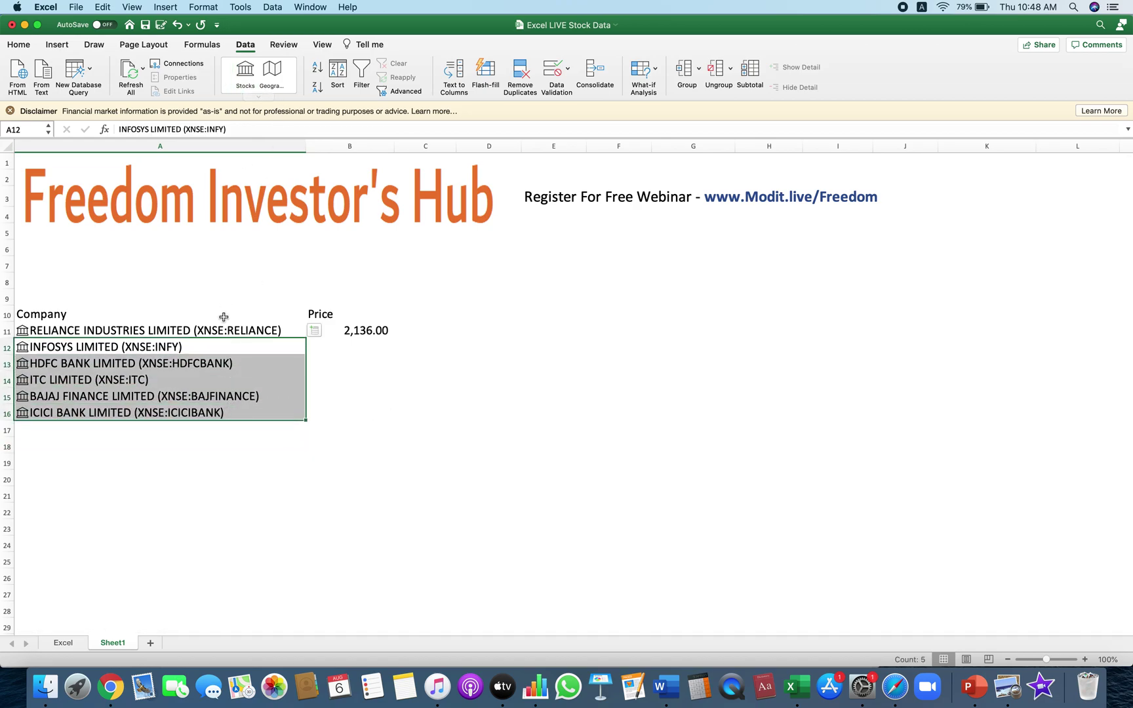
click(315, 330)
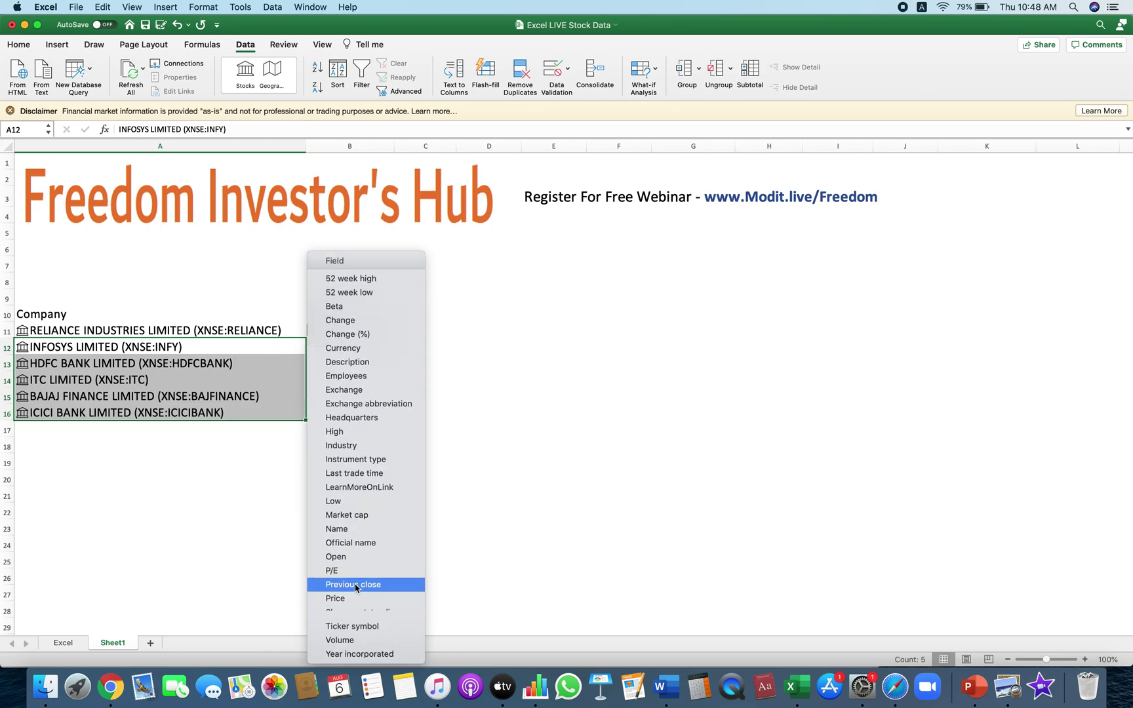
click(347, 598)
click(458, 396)
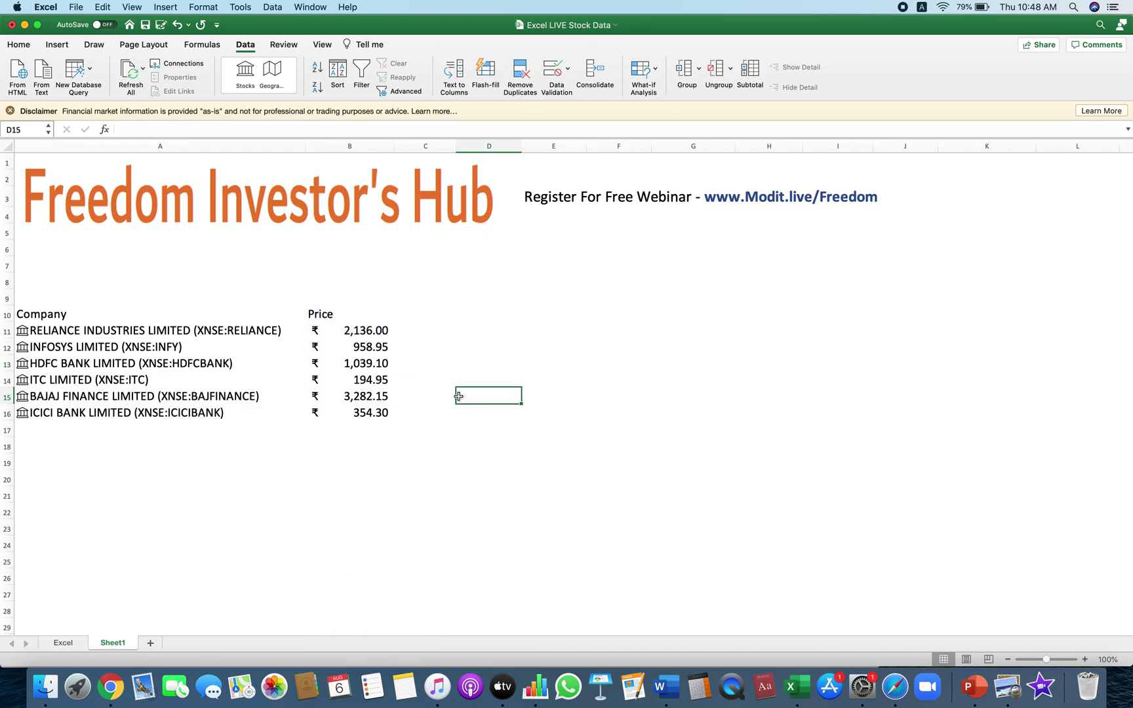
- Add the column headers % Change, Open, High and Low in cells C10 to F10
click(442, 325)
text(% Chnage)
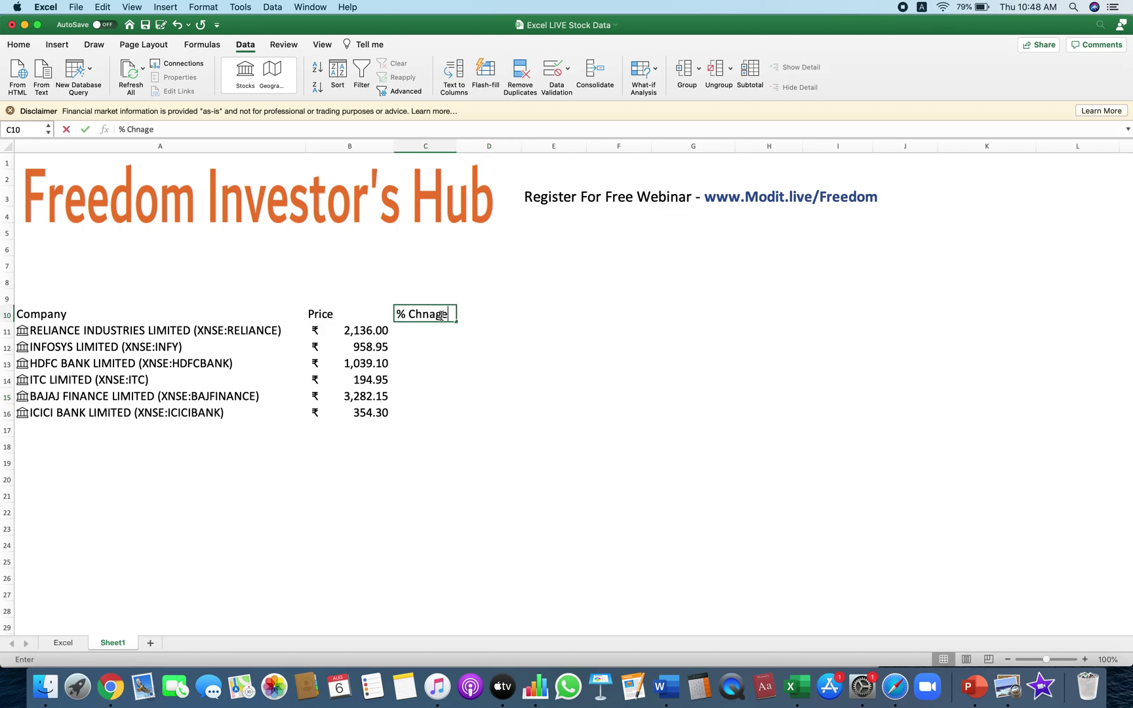
key(BackSpace)
key(BackSpace)
key(BackSpace)
key(BackSpace)
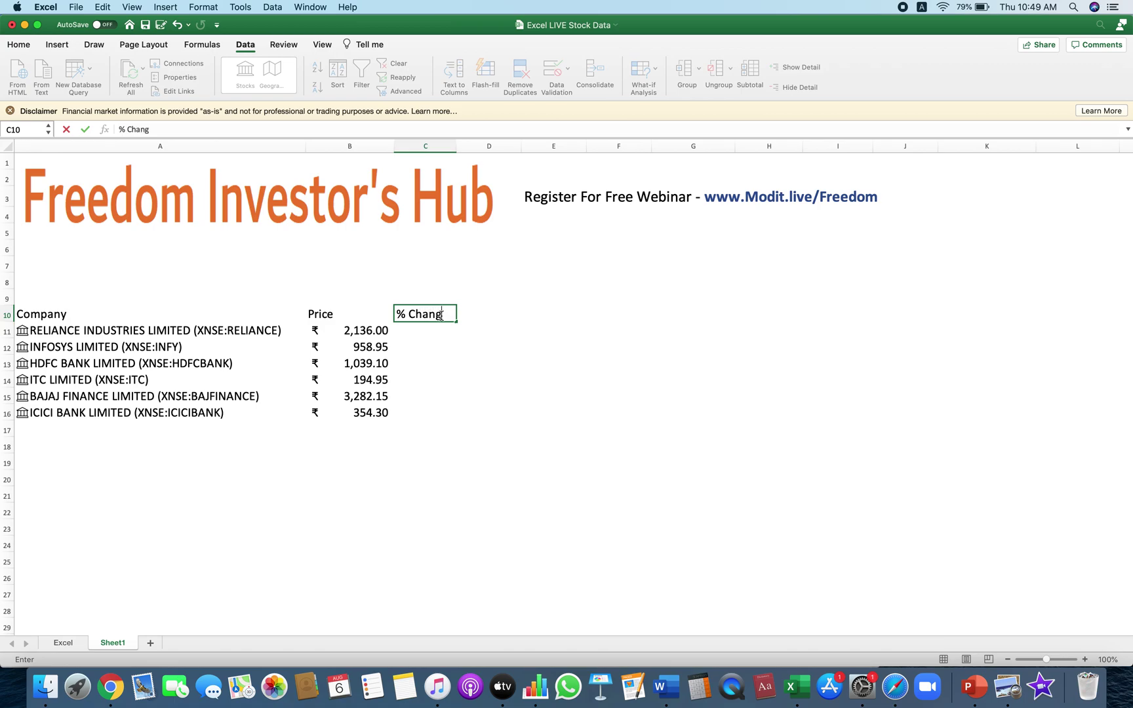
key(Tab)
text(Open)
key(Tab)
text(Hihg)
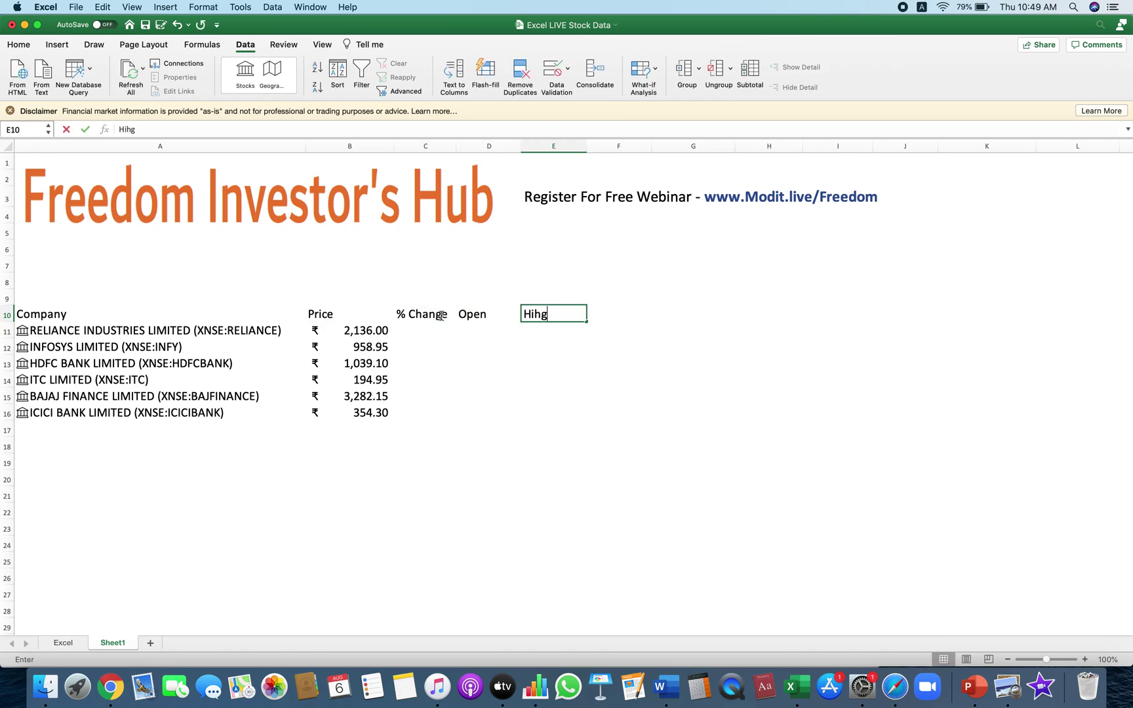
text(gh)
key(Tab)
text(Low)
key(Tab)
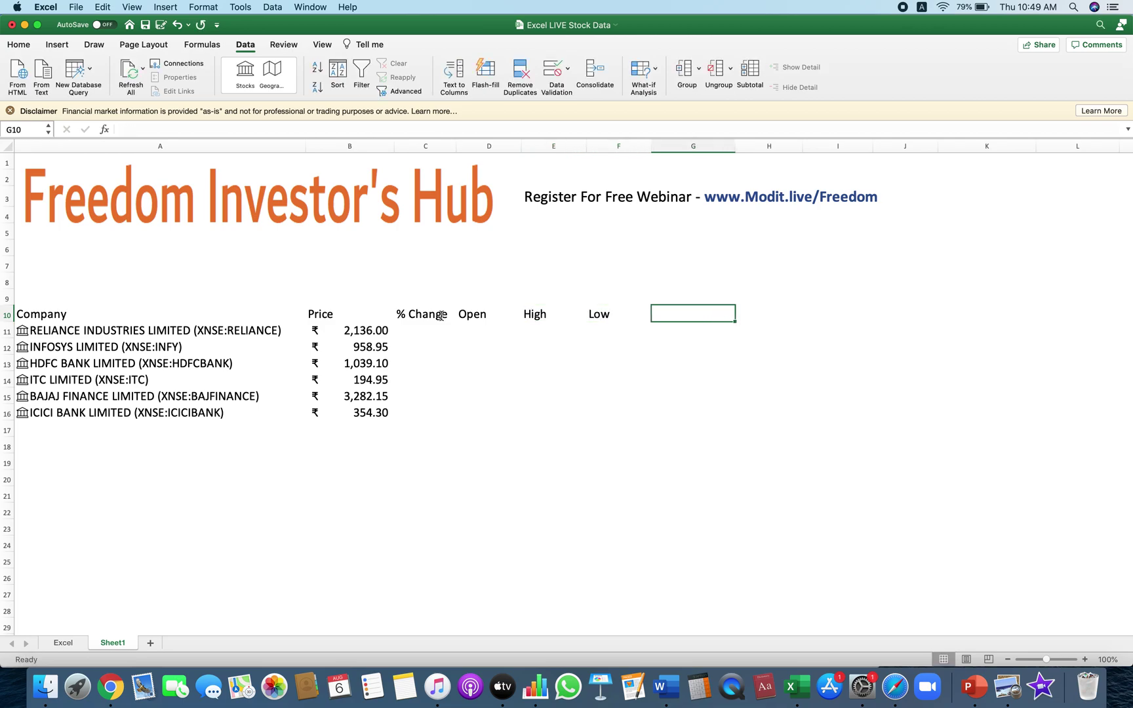
- Add the column headers 52 Week H in G10 and 52 Week L in H10
text(52 Week H)
key(Tab)
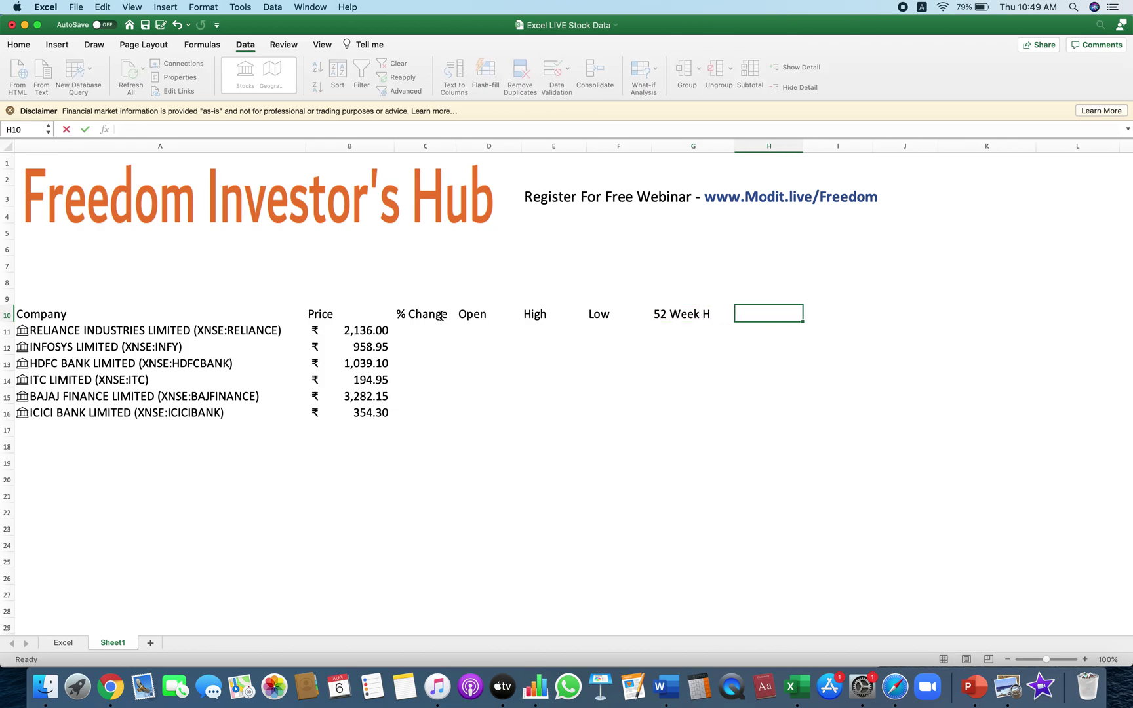
text(52)
text( Wkk)
key(Return)
- Insert the Change (%) and Open fields for all the stocks in A11:A16
drag(189, 328, 195, 414)
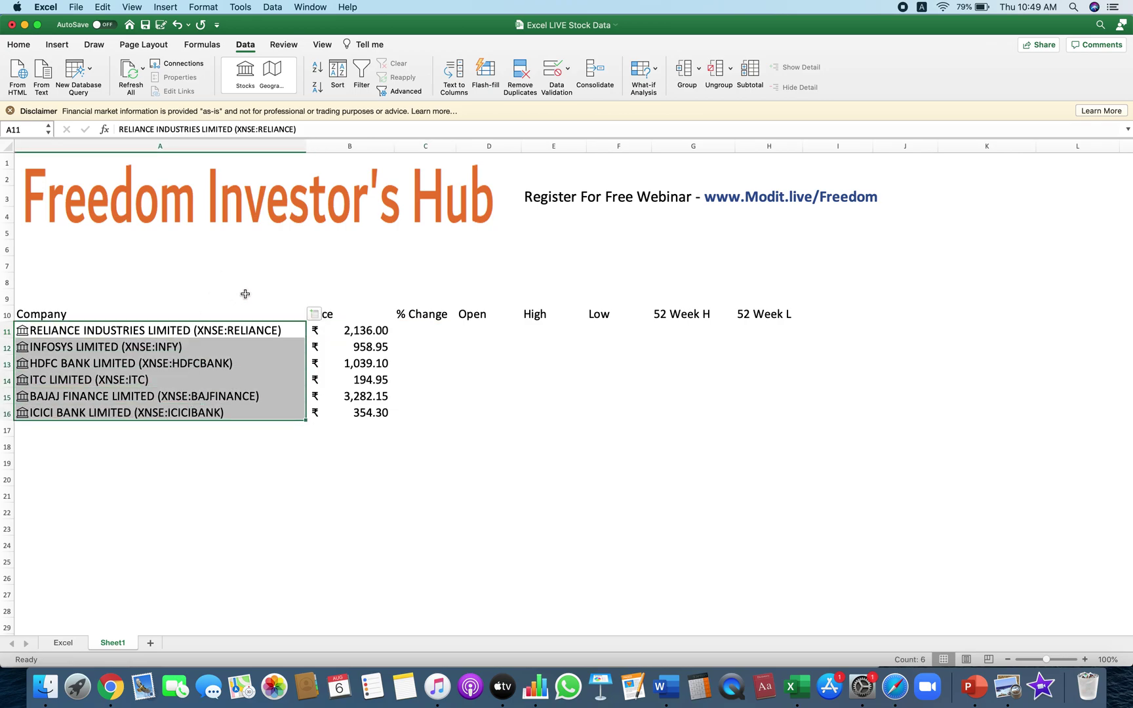
click(315, 316)
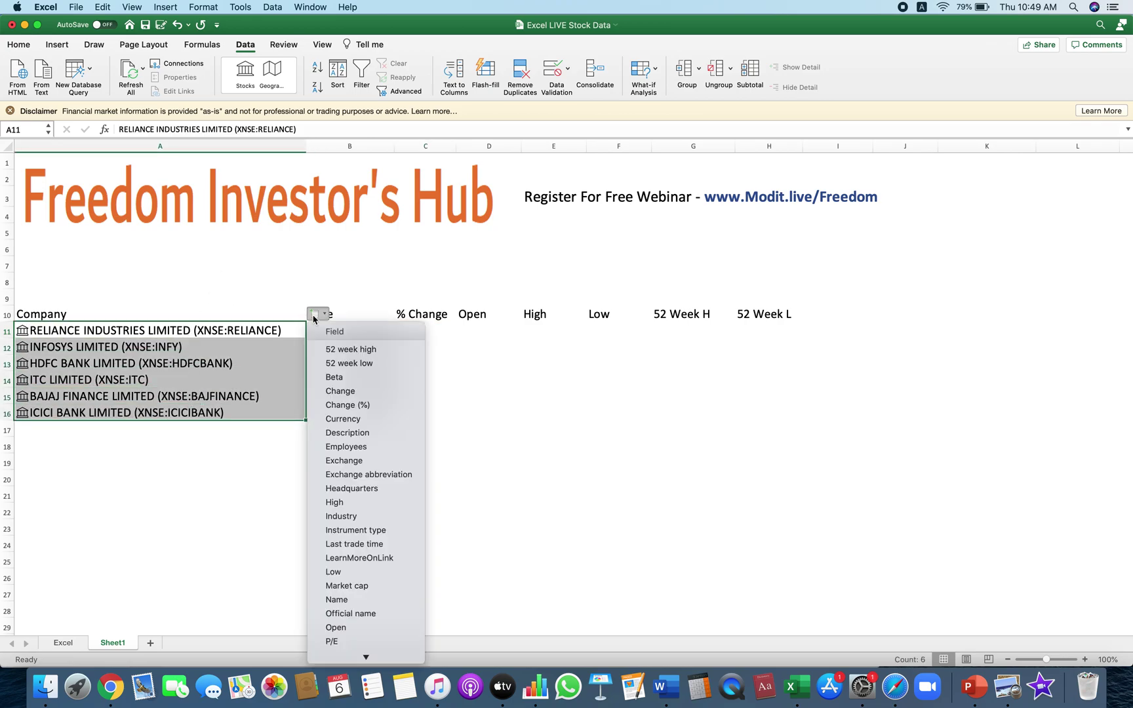
click(353, 407)
click(312, 314)
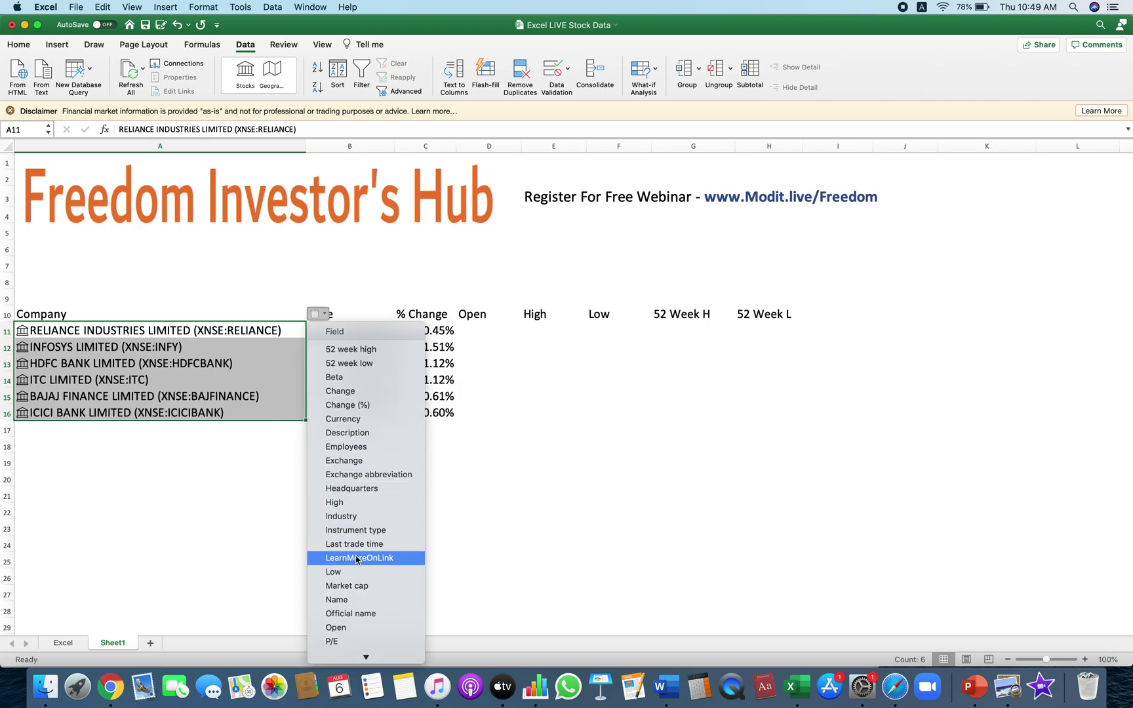
click(344, 630)
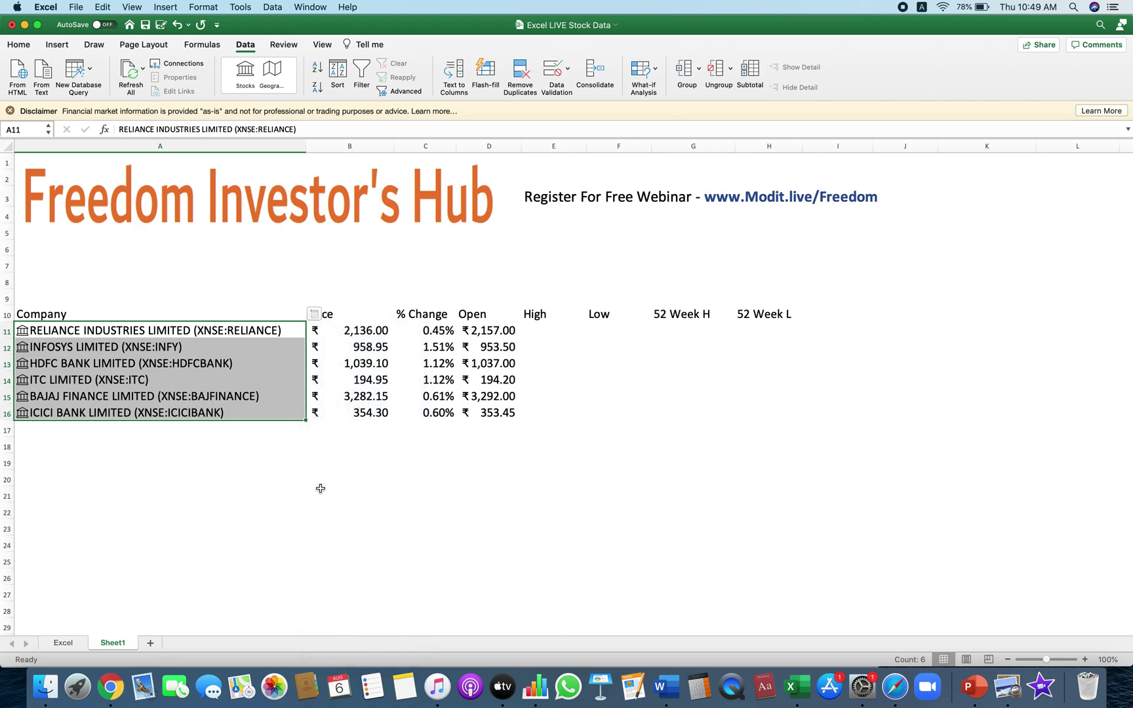
- Insert the High and Low fields for the stocks in A11:A16
click(313, 315)
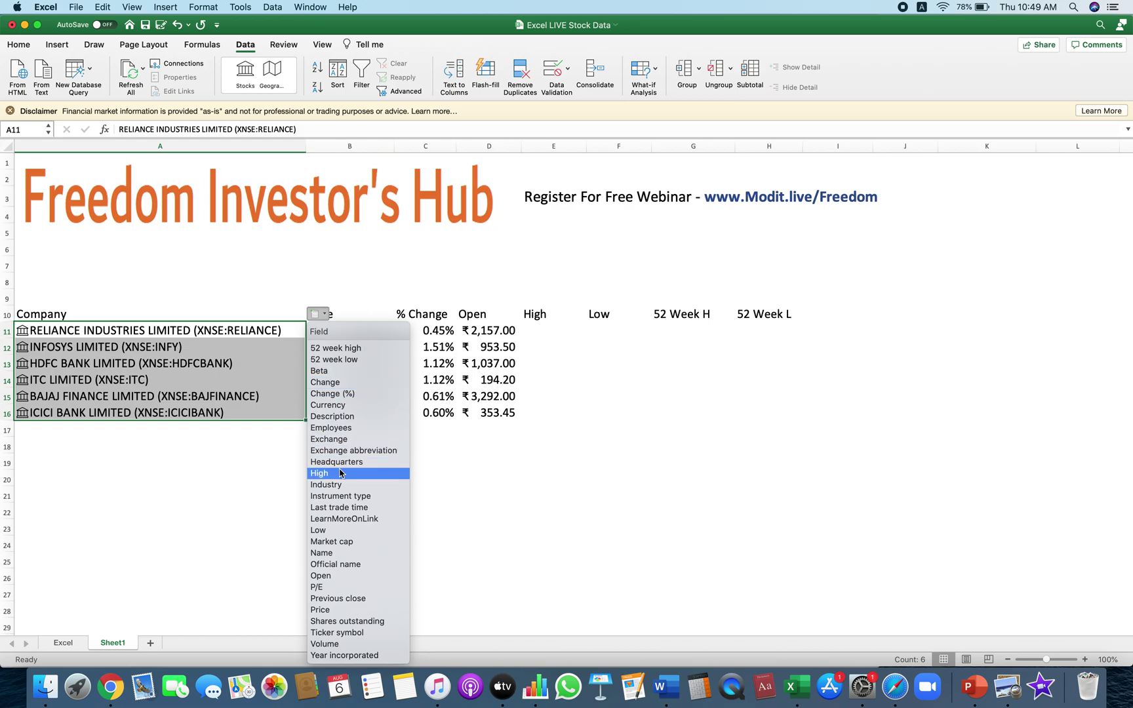
click(319, 473)
click(314, 315)
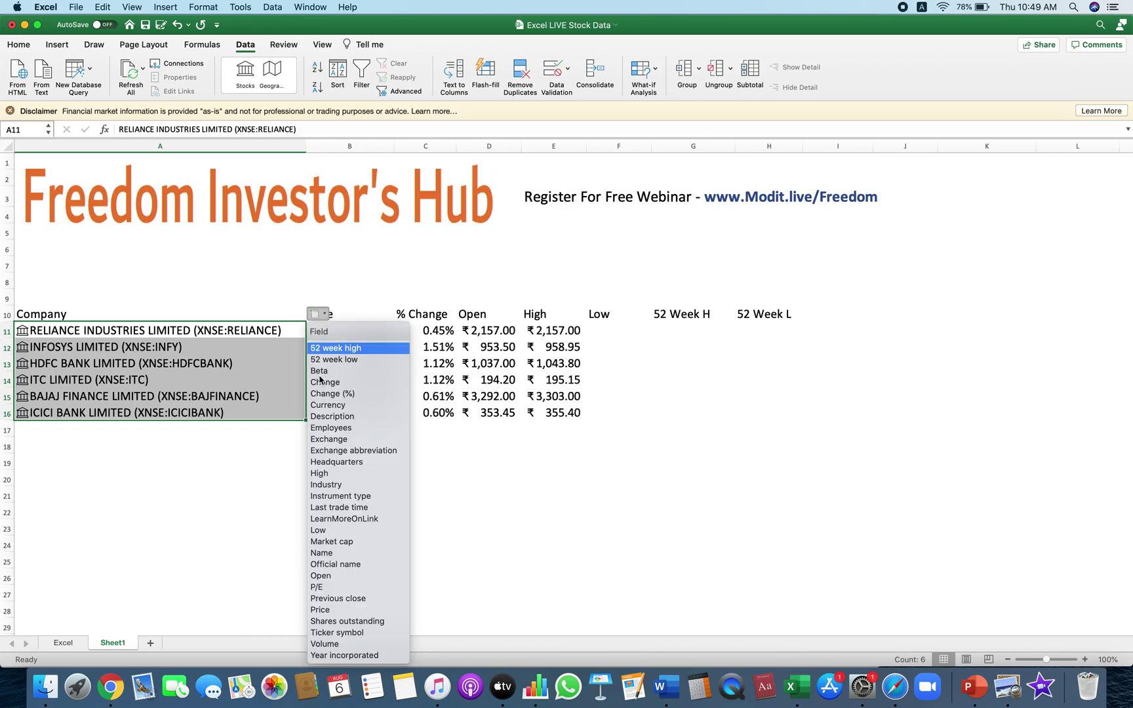
click(329, 530)
- Insert the 52 week high and 52 week low fields for the stocks in A11:A16, and refresh all the stock data
click(315, 314)
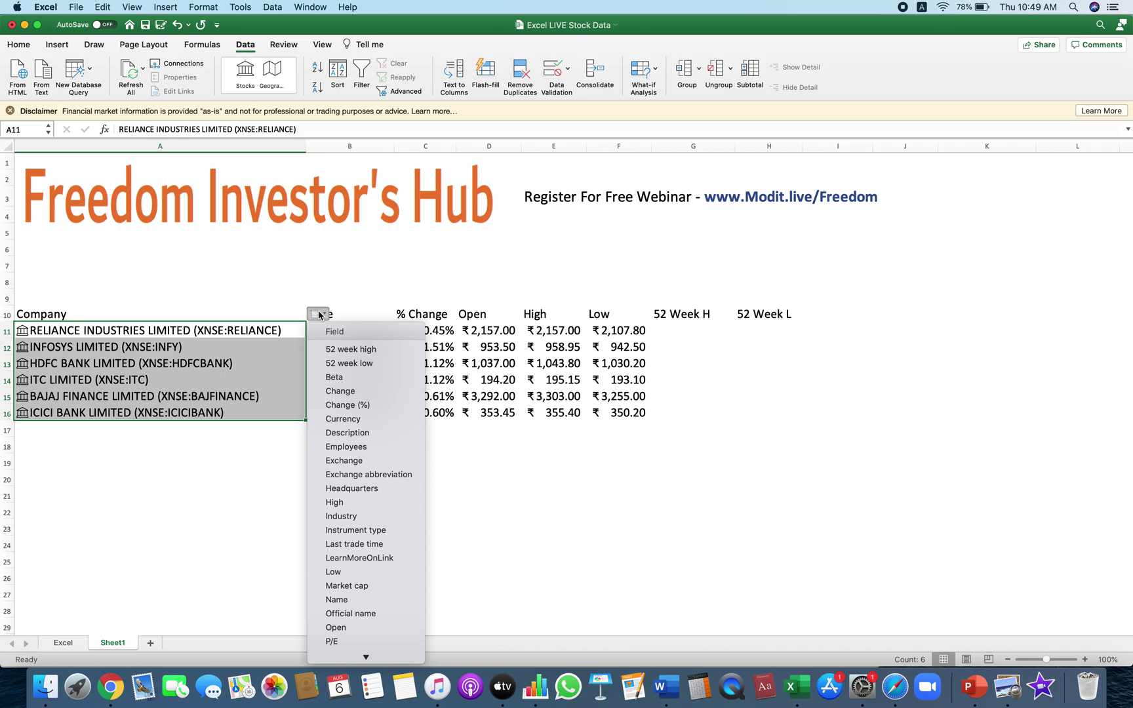
click(334, 353)
click(315, 315)
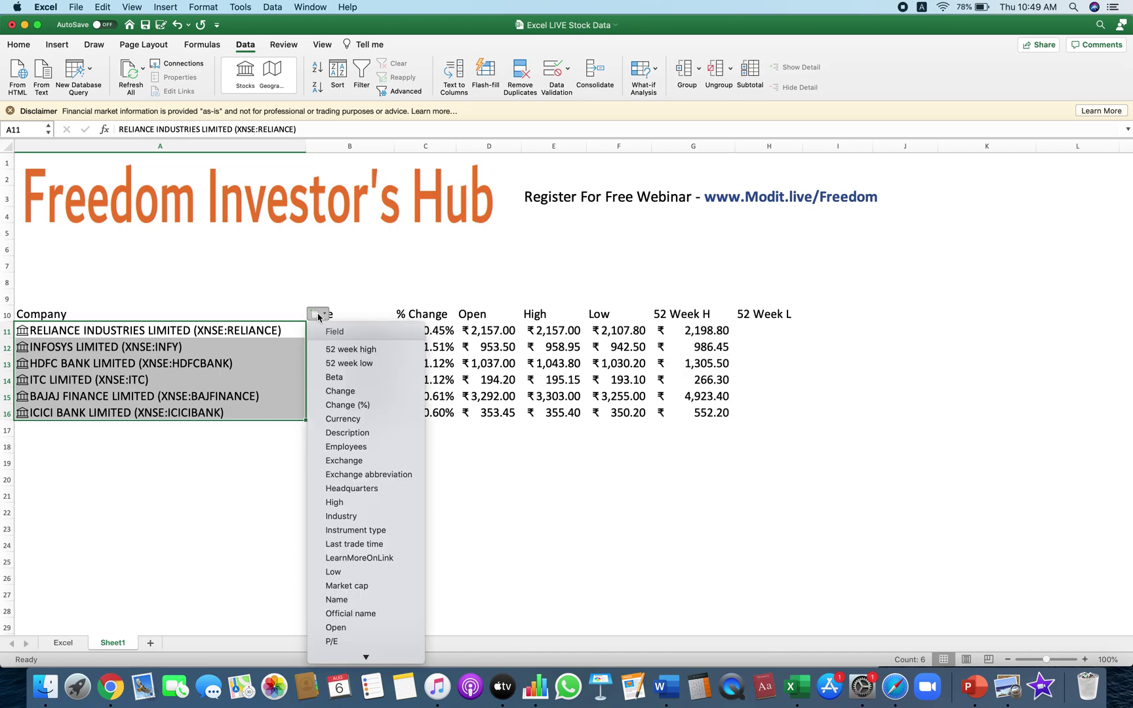
click(337, 364)
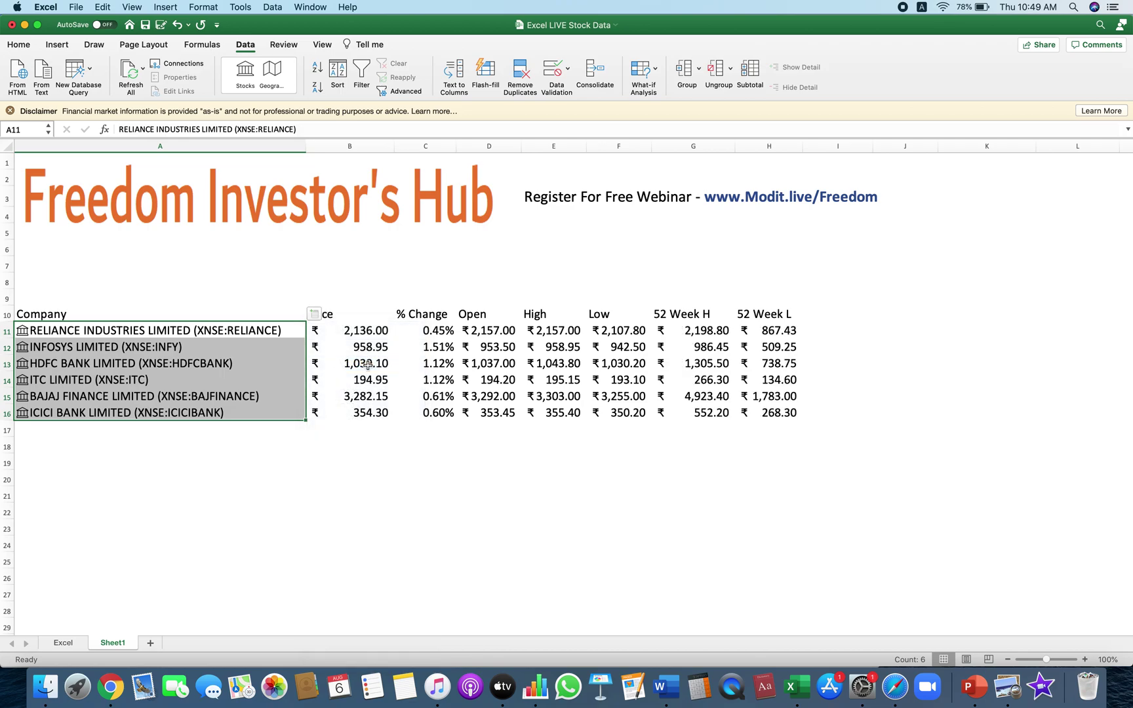
click(472, 451)
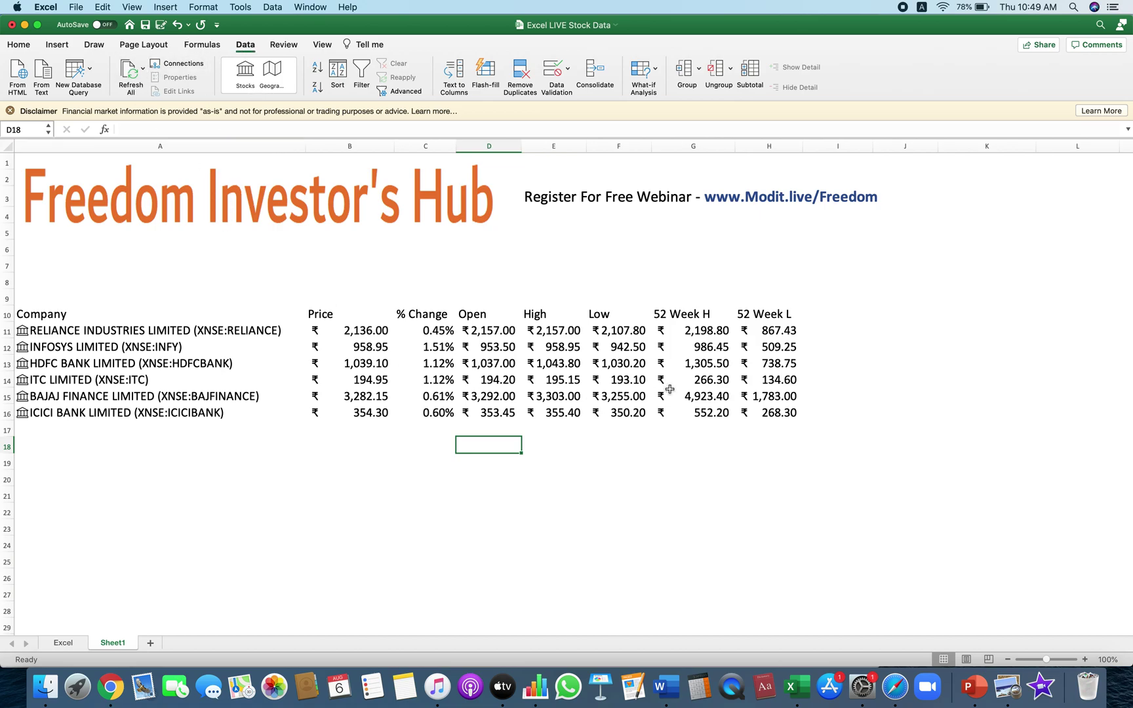
click(128, 79)
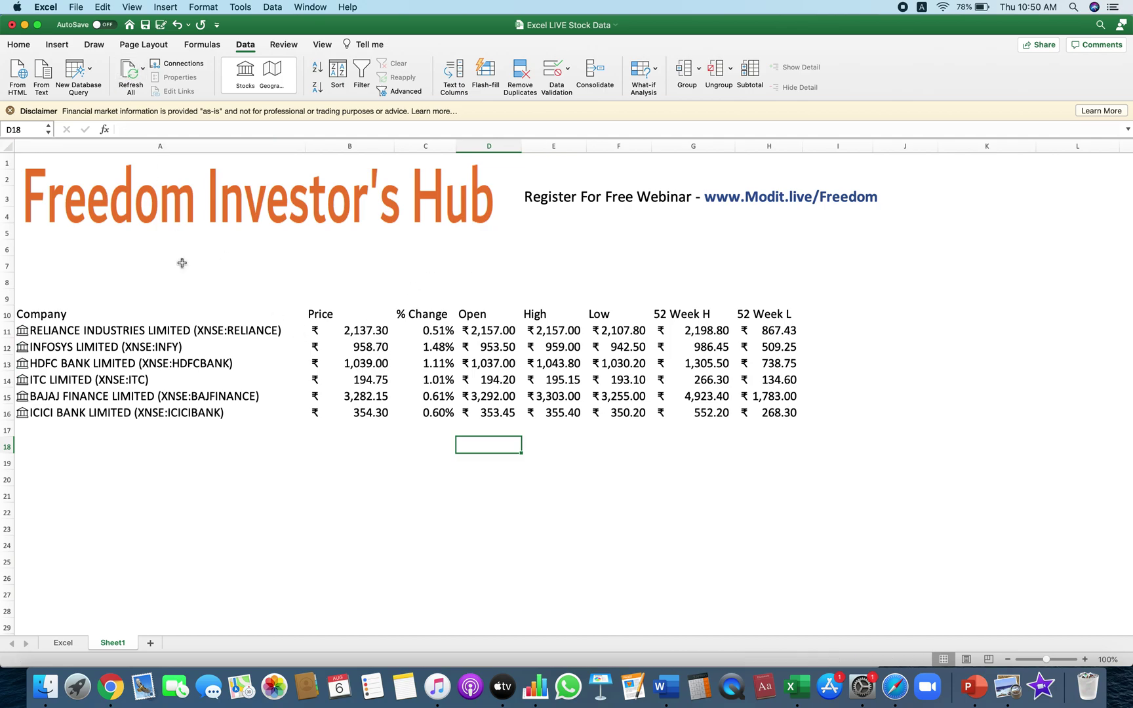
- Convert the range A10:H16 to a table with a header row and apply the black banded table style
drag(205, 316, 776, 413)
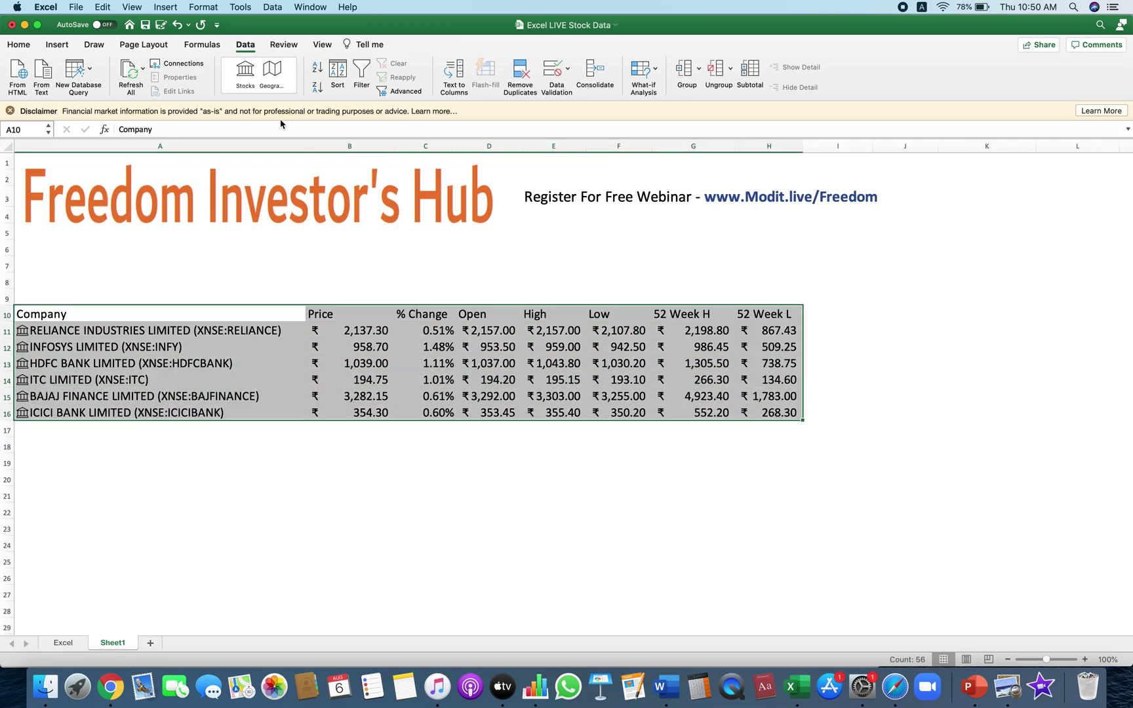
click(57, 44)
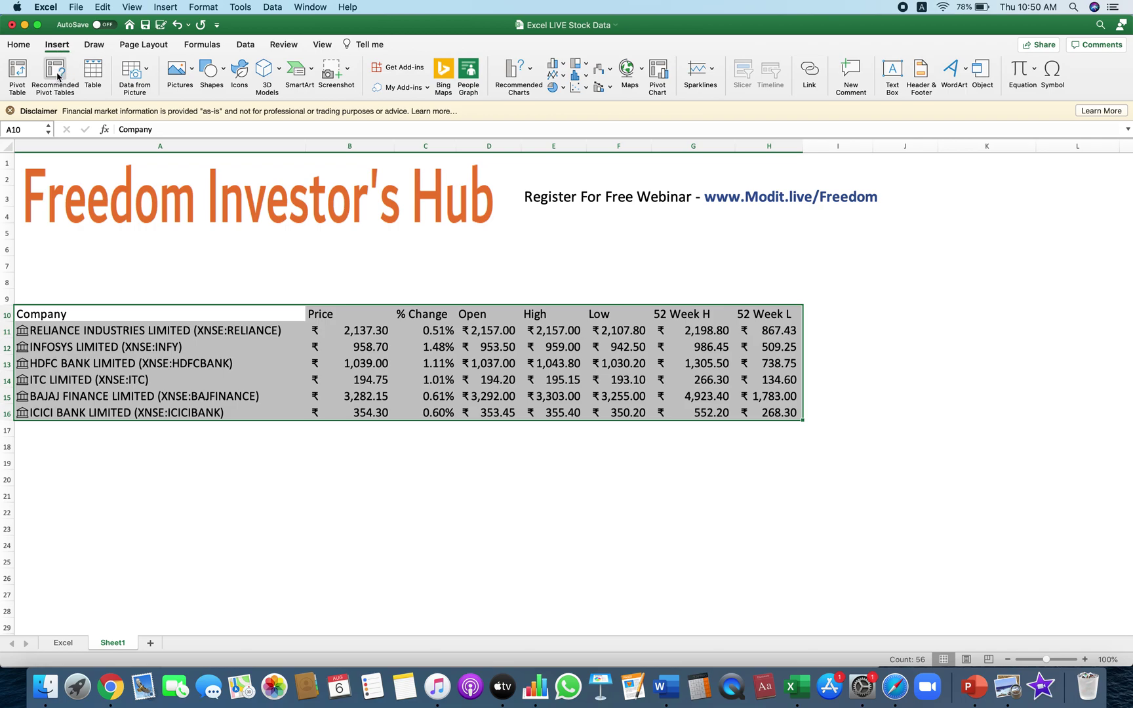
click(94, 77)
click(607, 241)
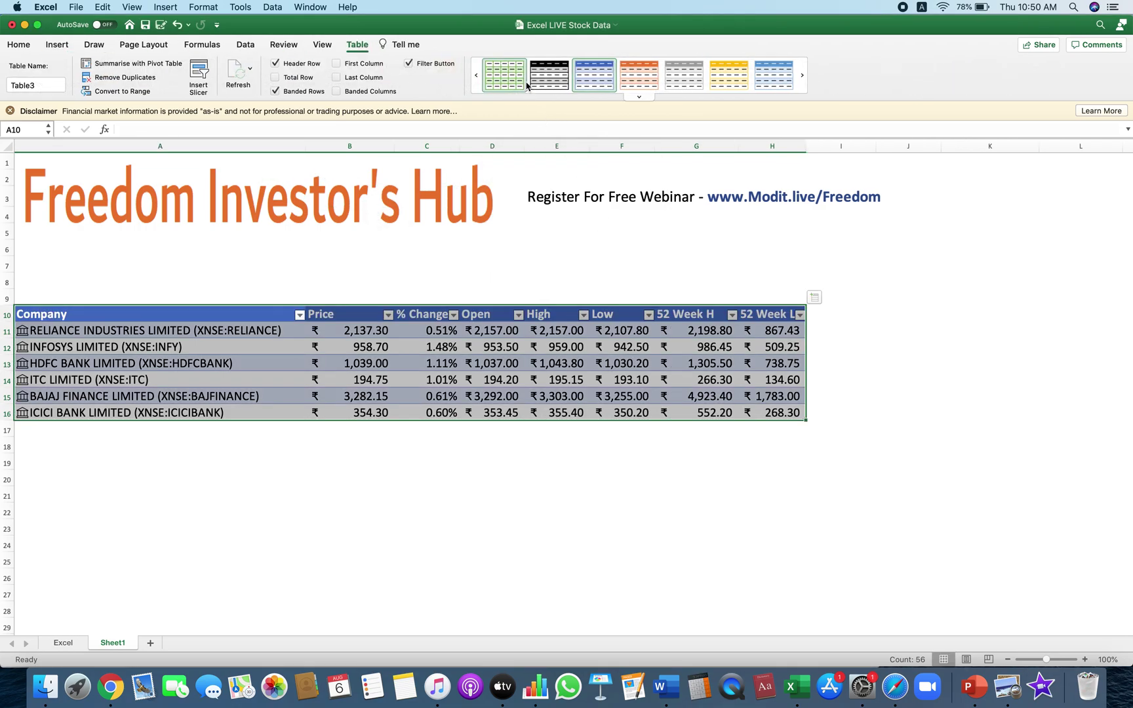
click(550, 79)
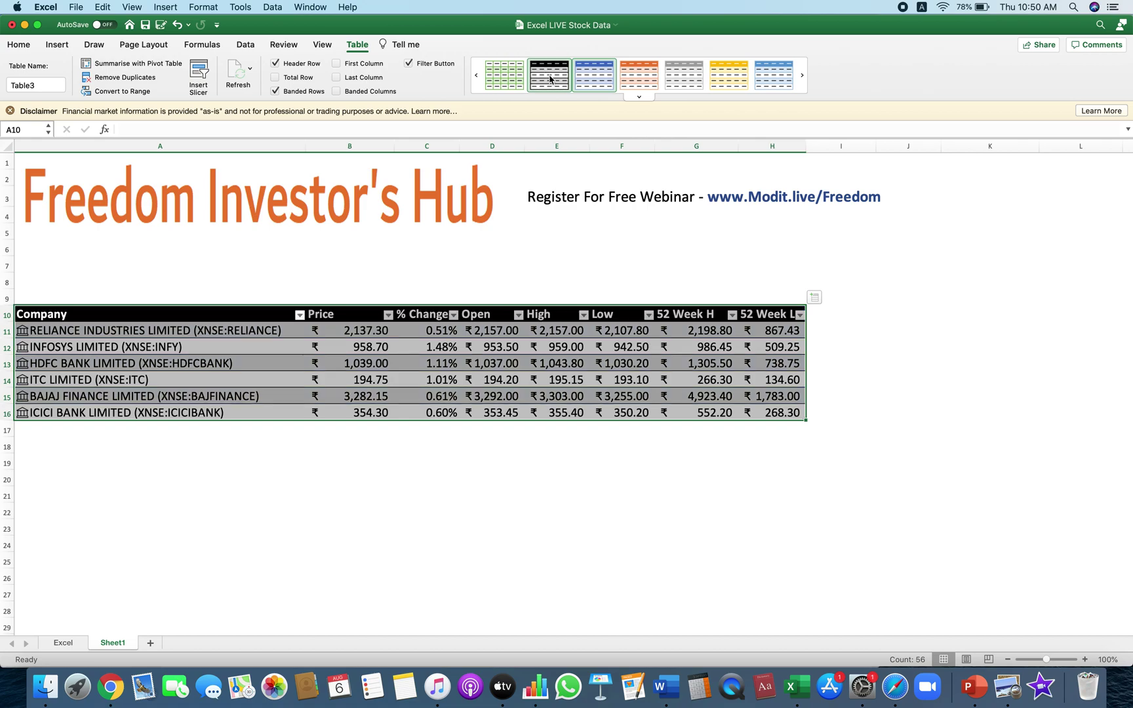
click(315, 446)
- Apply a conditional formatting icon set with three coloured directional arrows to the % Change values in C11:C16
drag(415, 336, 425, 412)
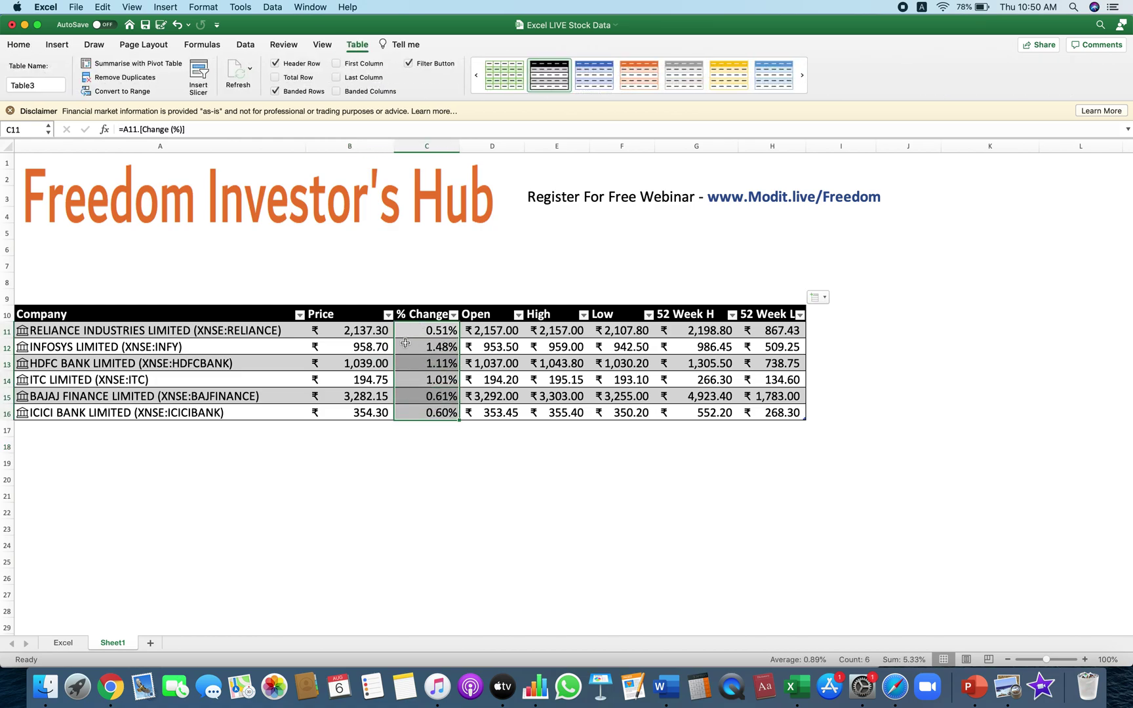
click(412, 463)
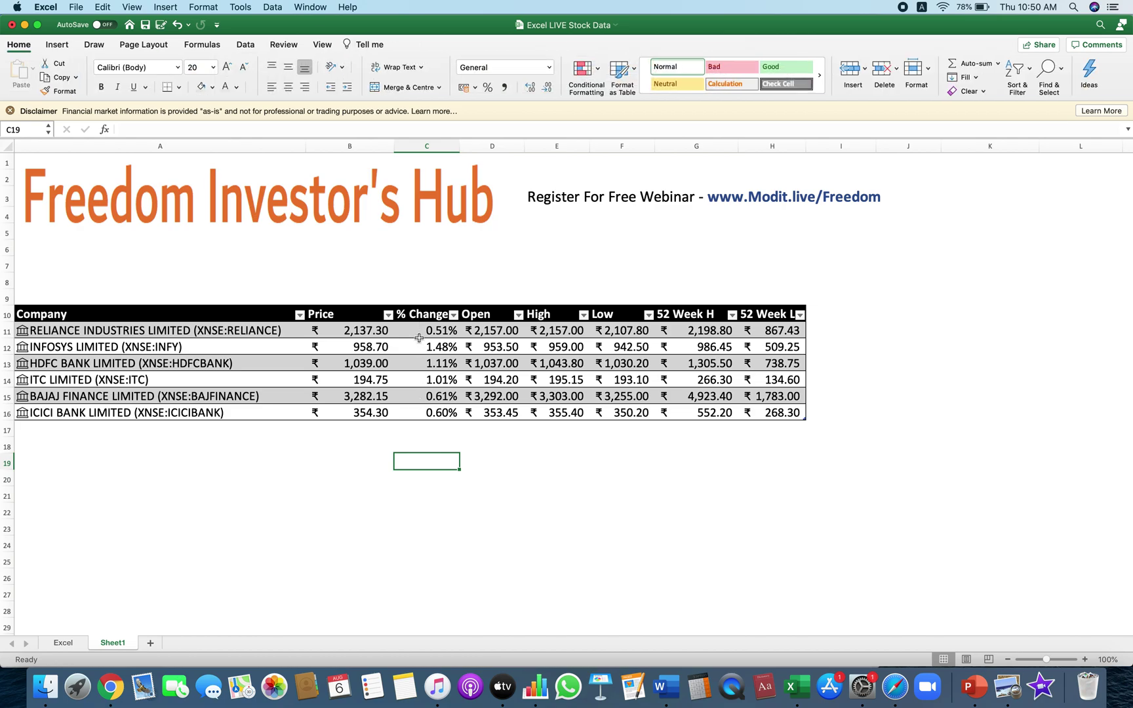
drag(419, 333, 427, 411)
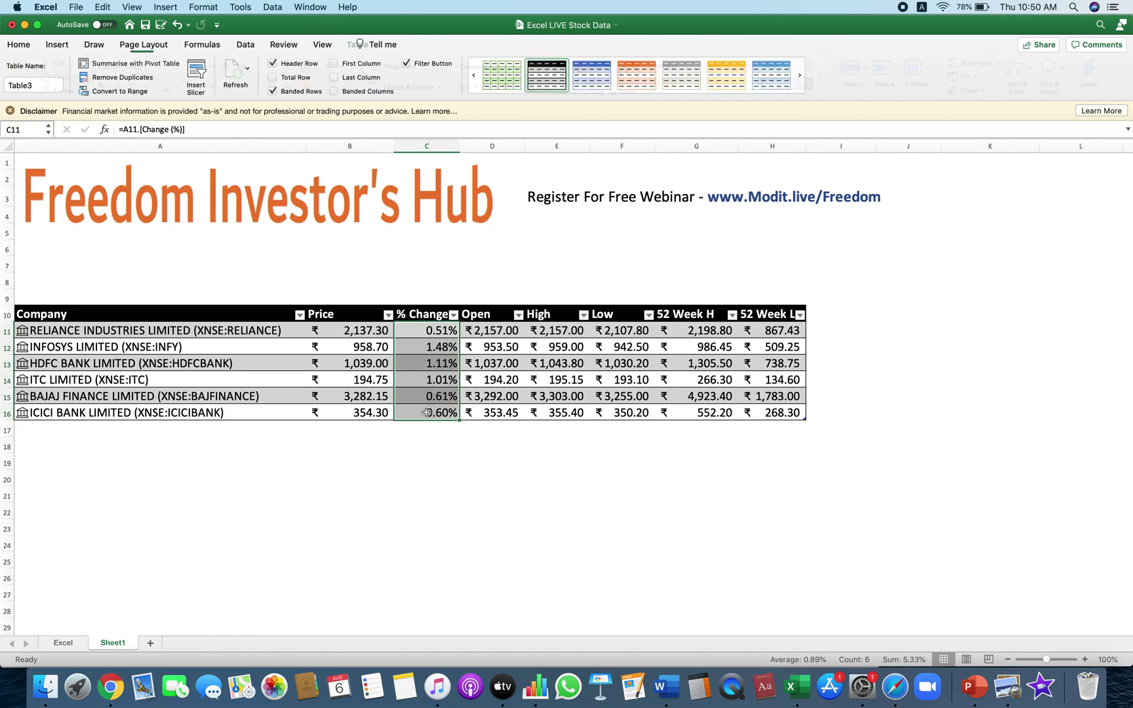
click(18, 44)
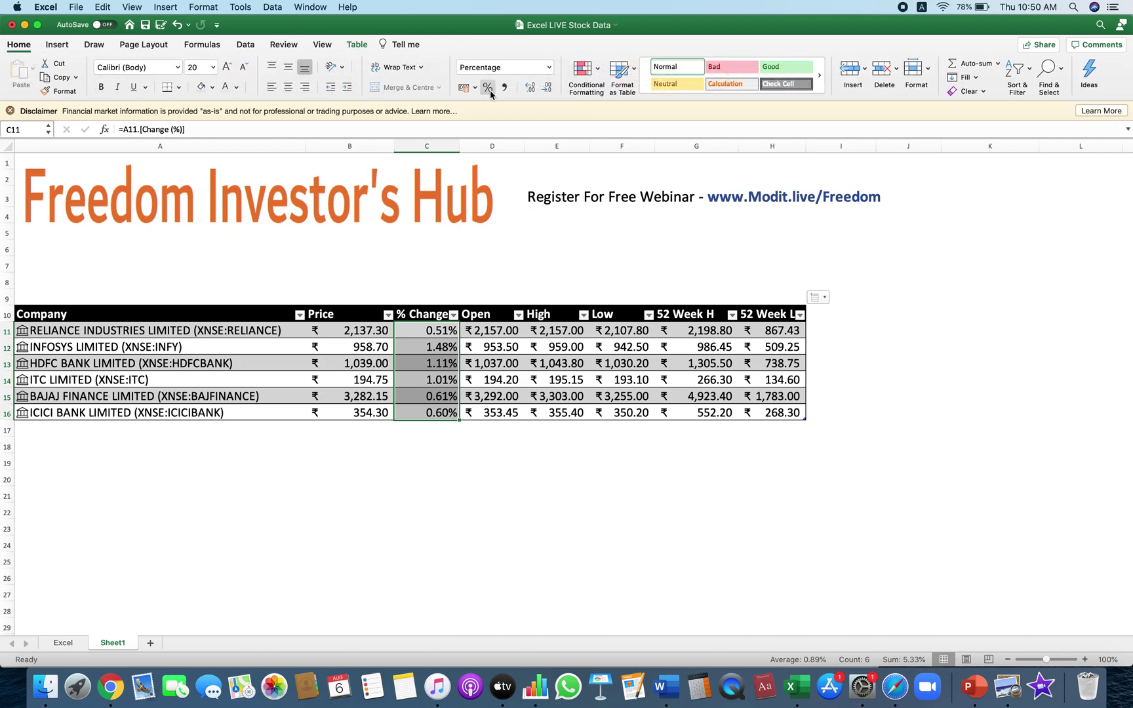
click(585, 92)
mouse_move(630, 167)
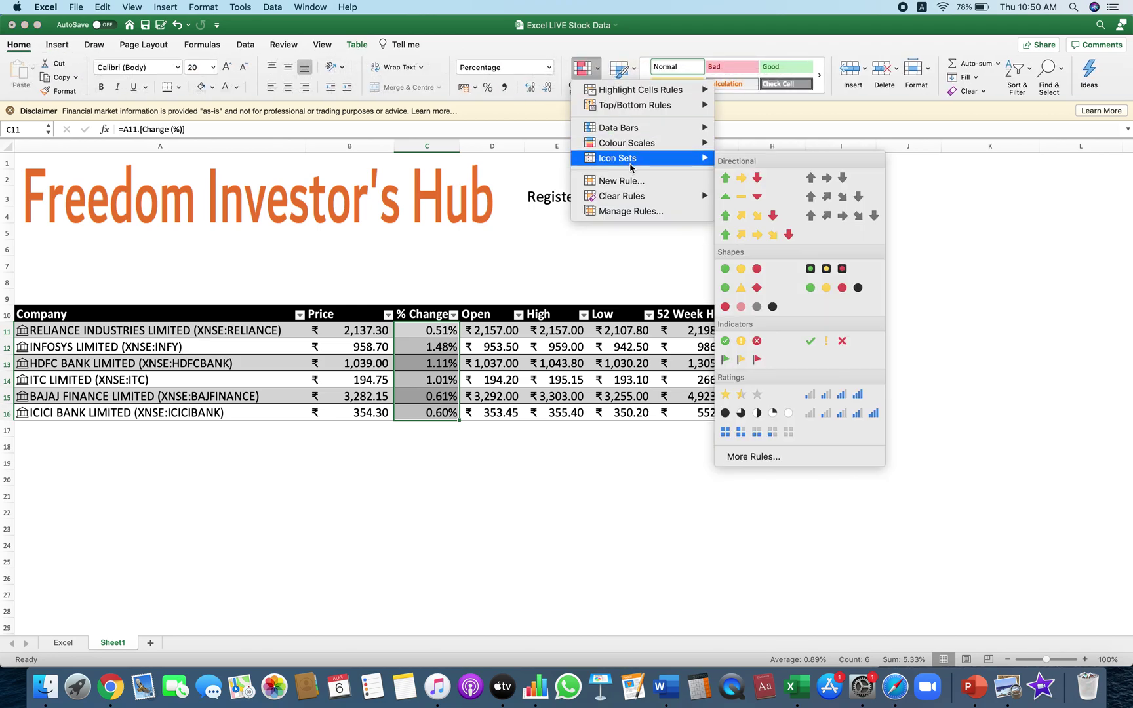
click(738, 185)
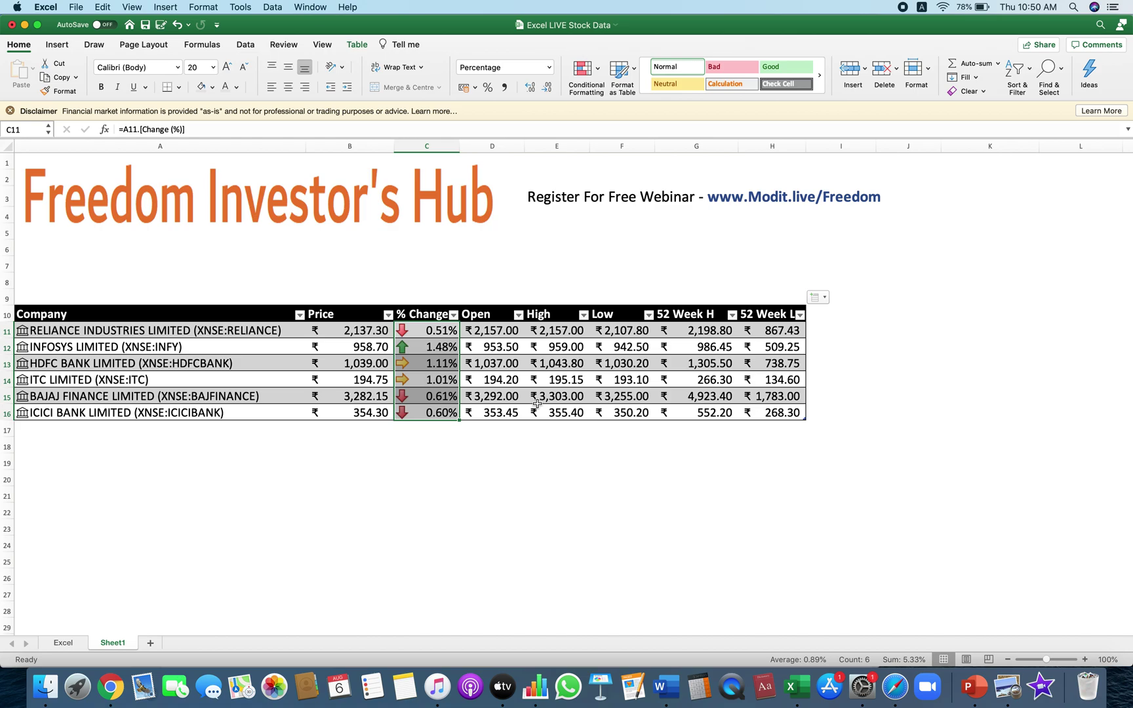
click(434, 472)
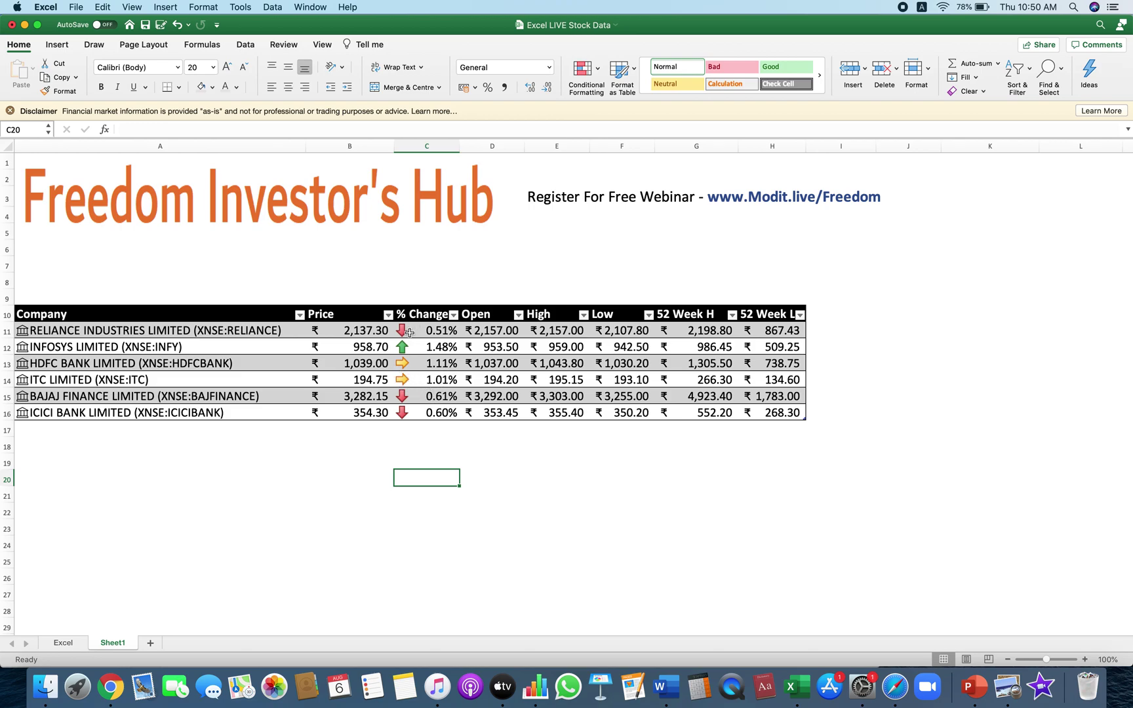
- Add a Shares column to the table with its header in cell I10
click(825, 314)
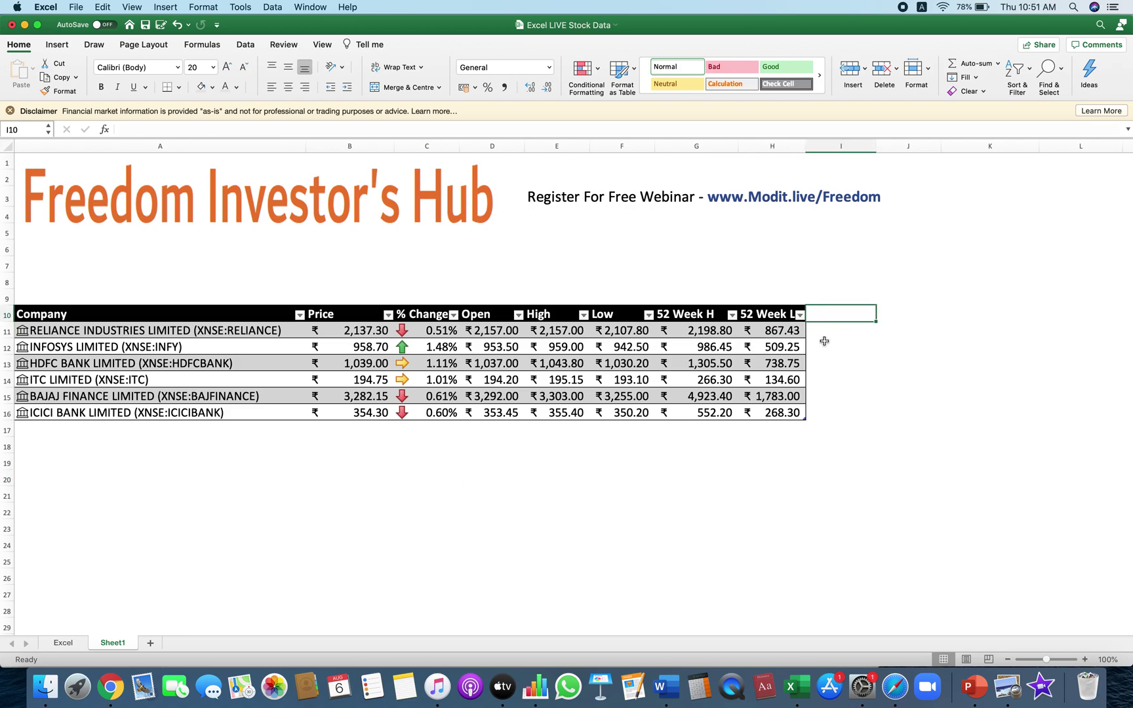
text(Shares)
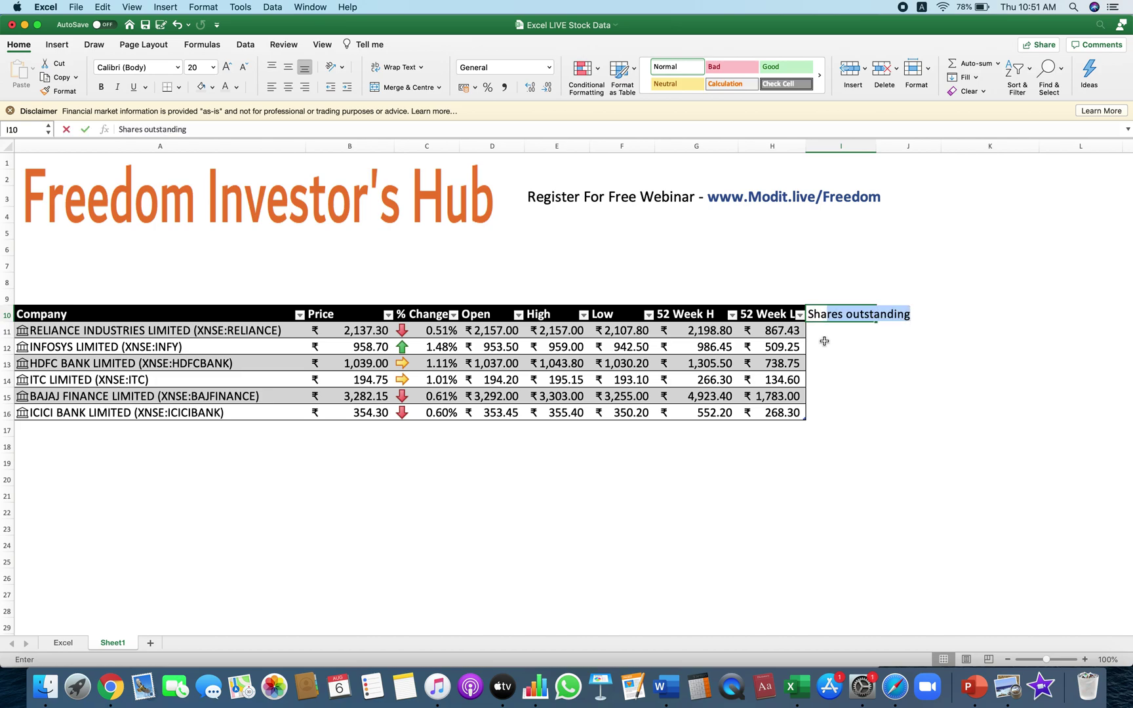
key(BackSpace)
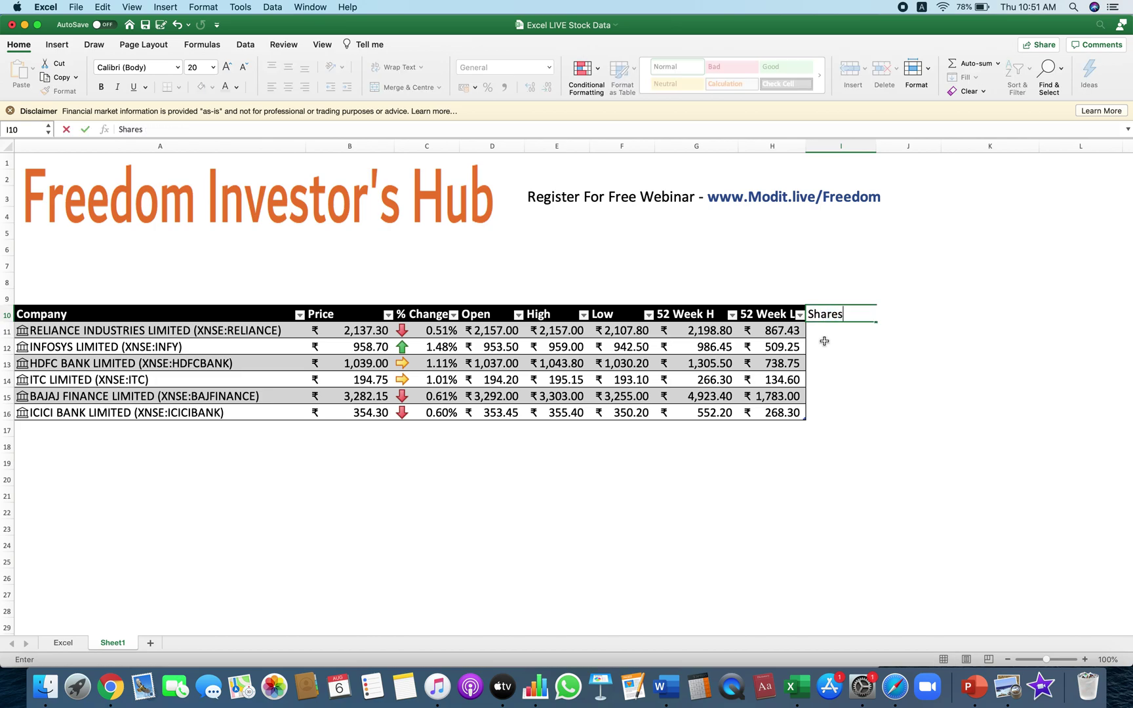
key(Return)
- Enter the share quantities 100, 150, 100, 50, 100 and 150 for the six companies in I11:I16
text(100)
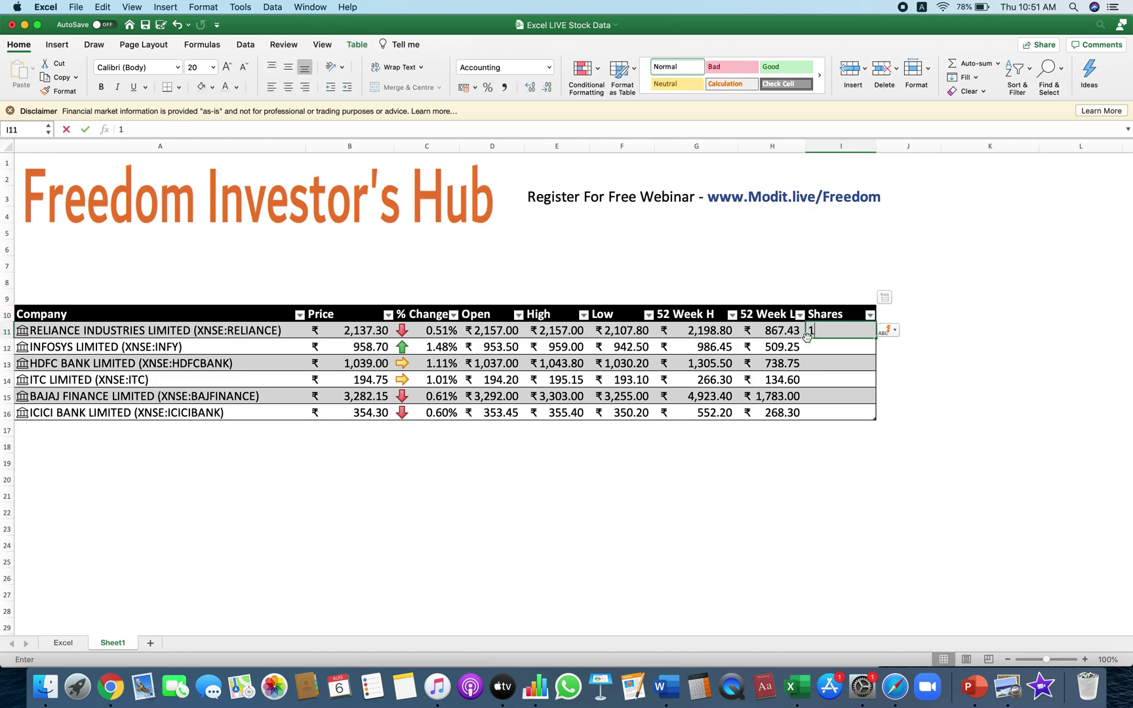
key(Return)
text(150)
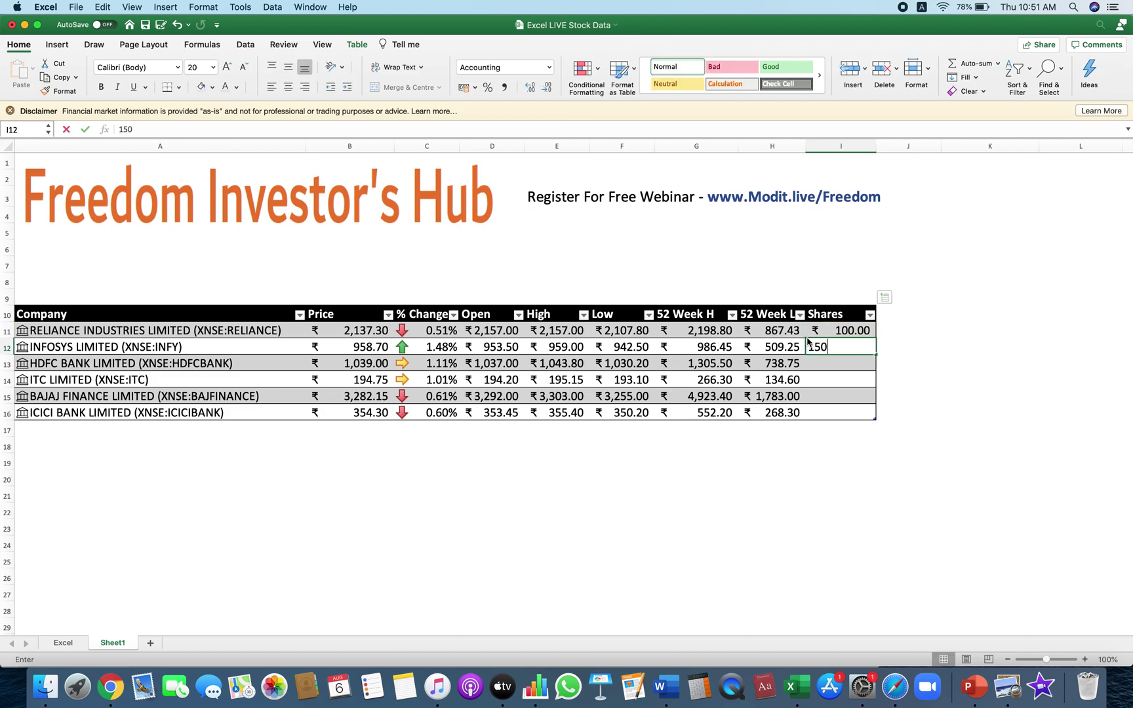
key(Return)
text(100)
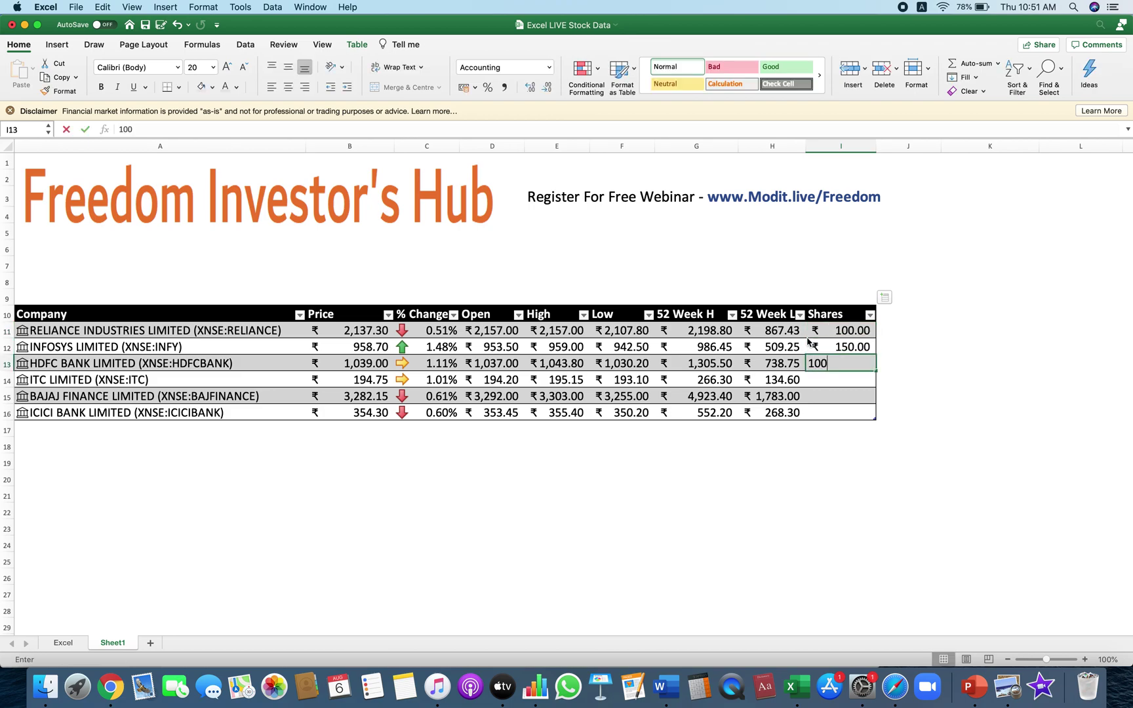
key(Return)
text(50)
key(Return)
text(100)
key(Return)
text(150)
key(Return)
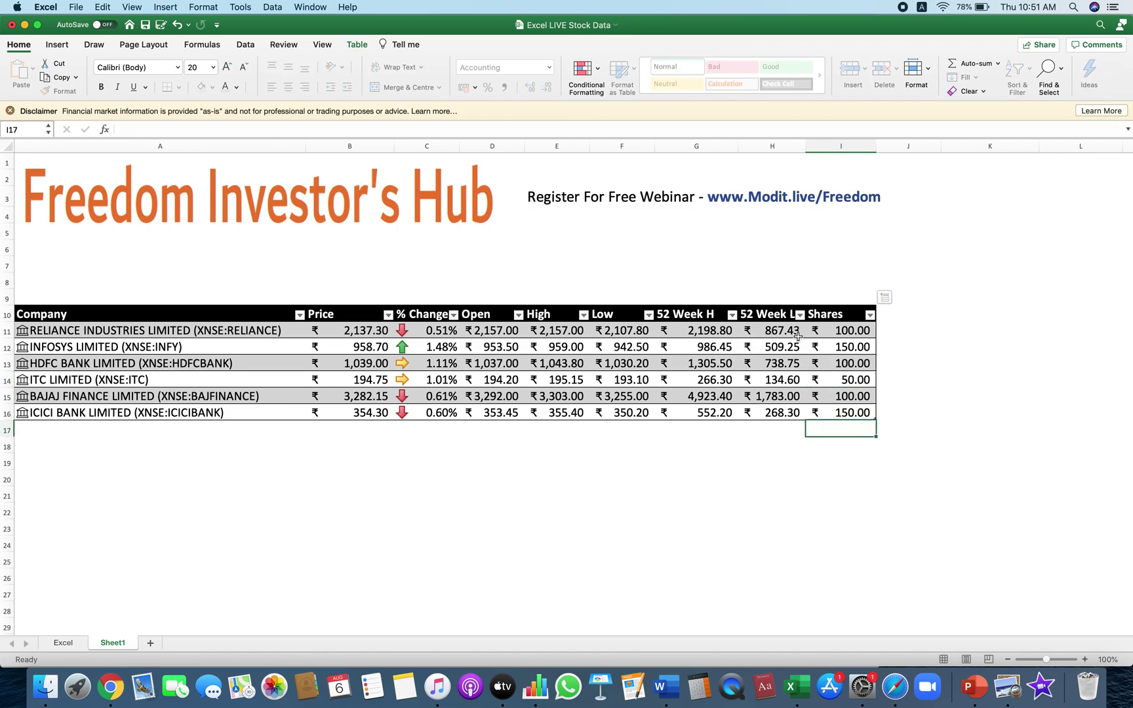
- Change the number format of the share quantities in I11:I16 to General and centre them
drag(811, 332, 819, 405)
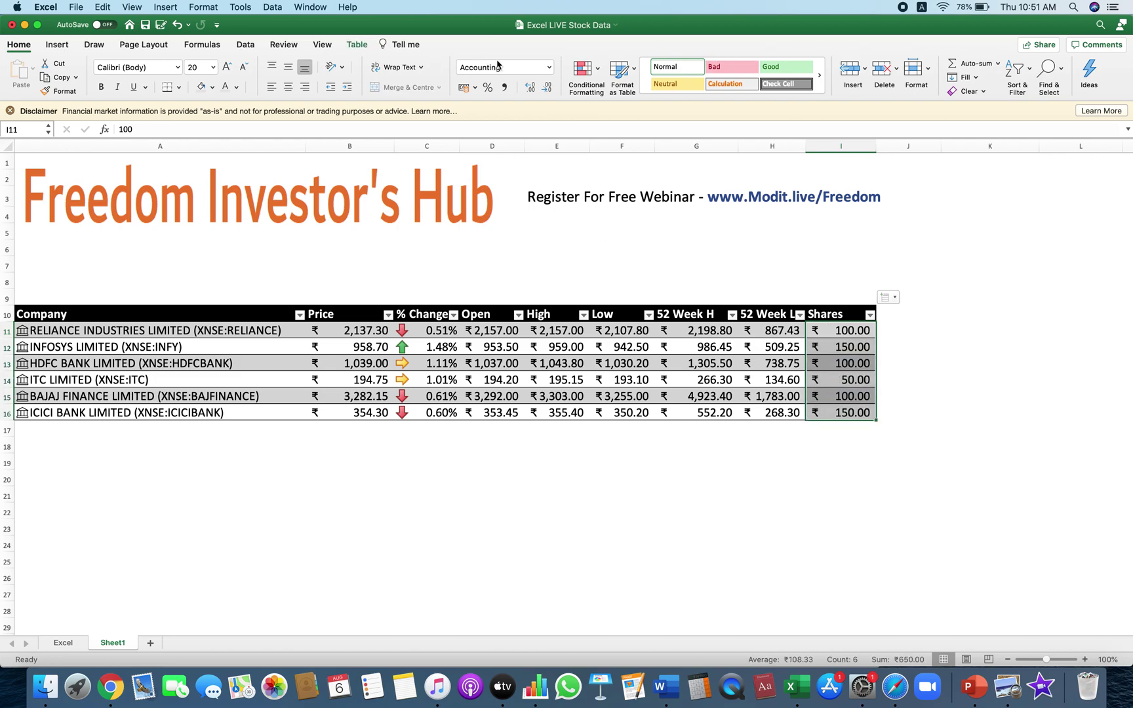
click(549, 67)
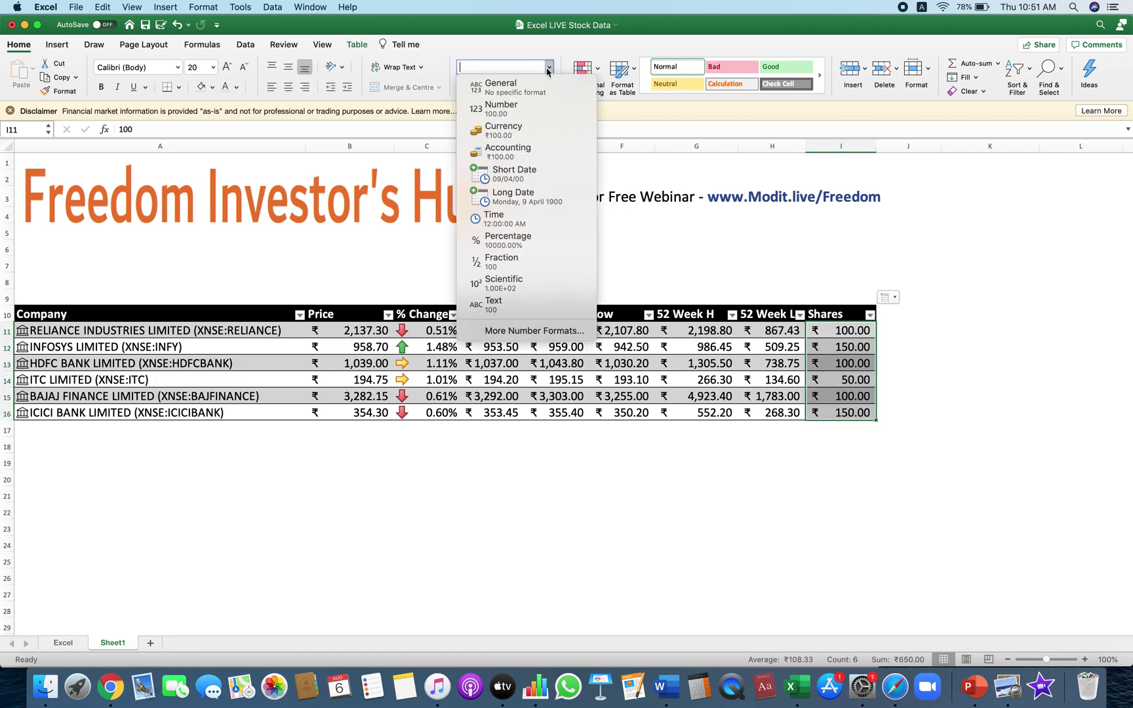
click(530, 86)
drag(832, 331, 830, 411)
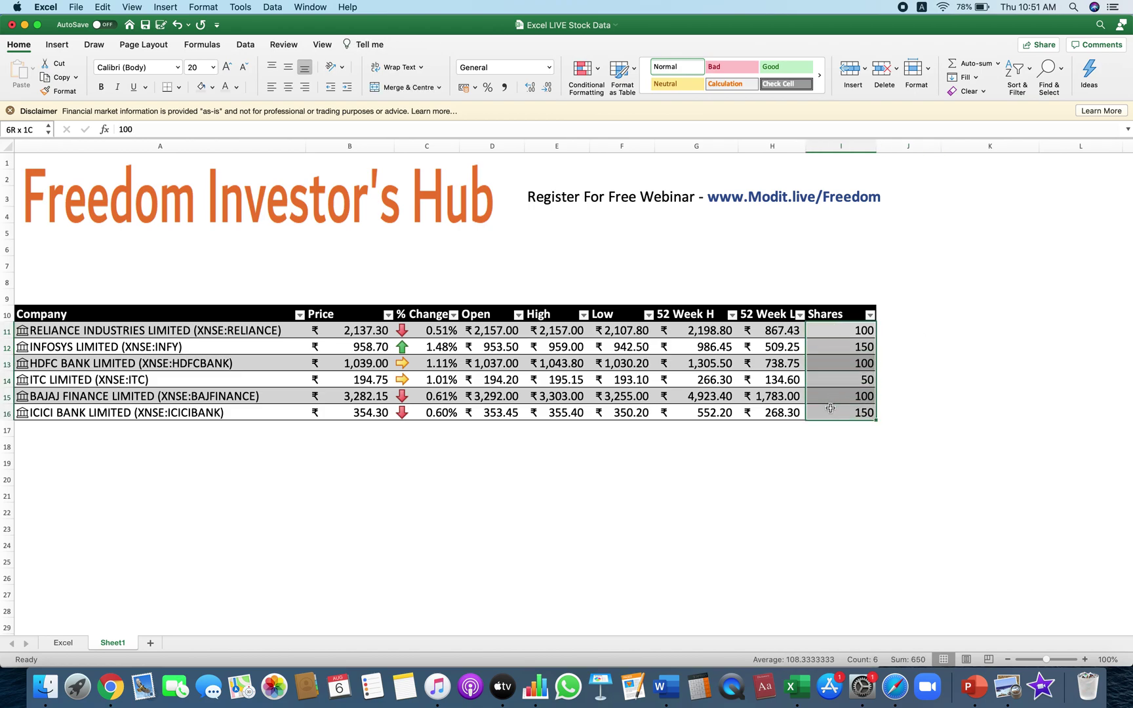
click(282, 88)
- Add an Avg Price column to the table with its header in cell J10
click(896, 313)
text(Avg Pr)
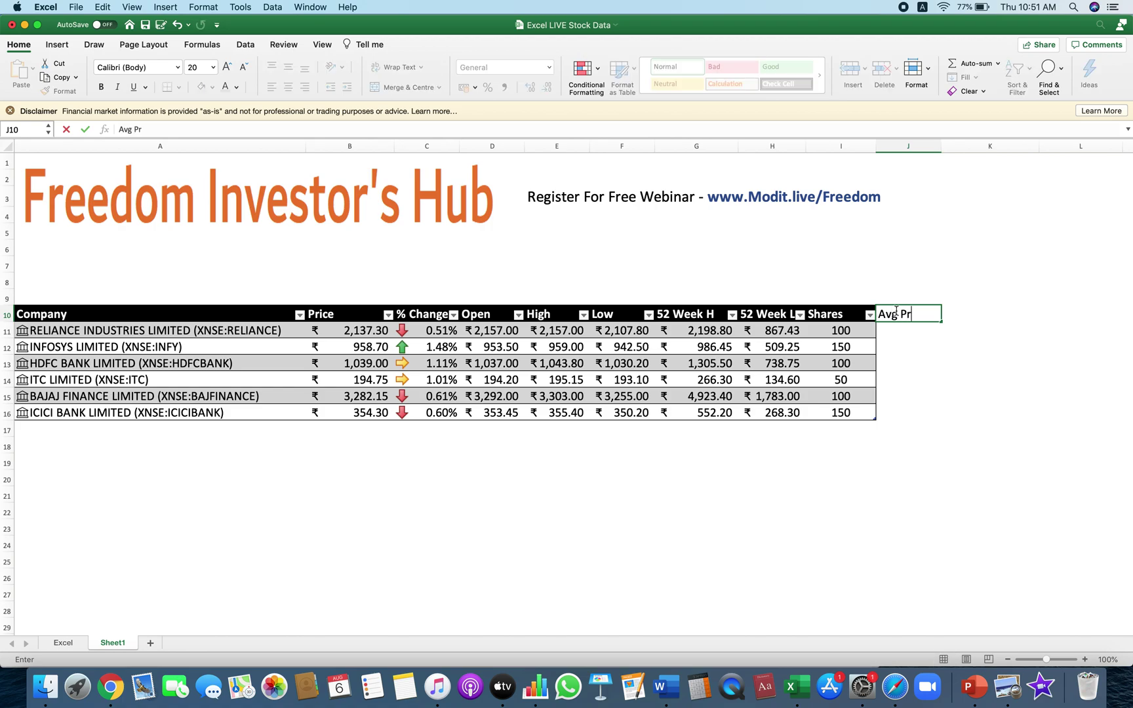
text(ice)
key(Return)
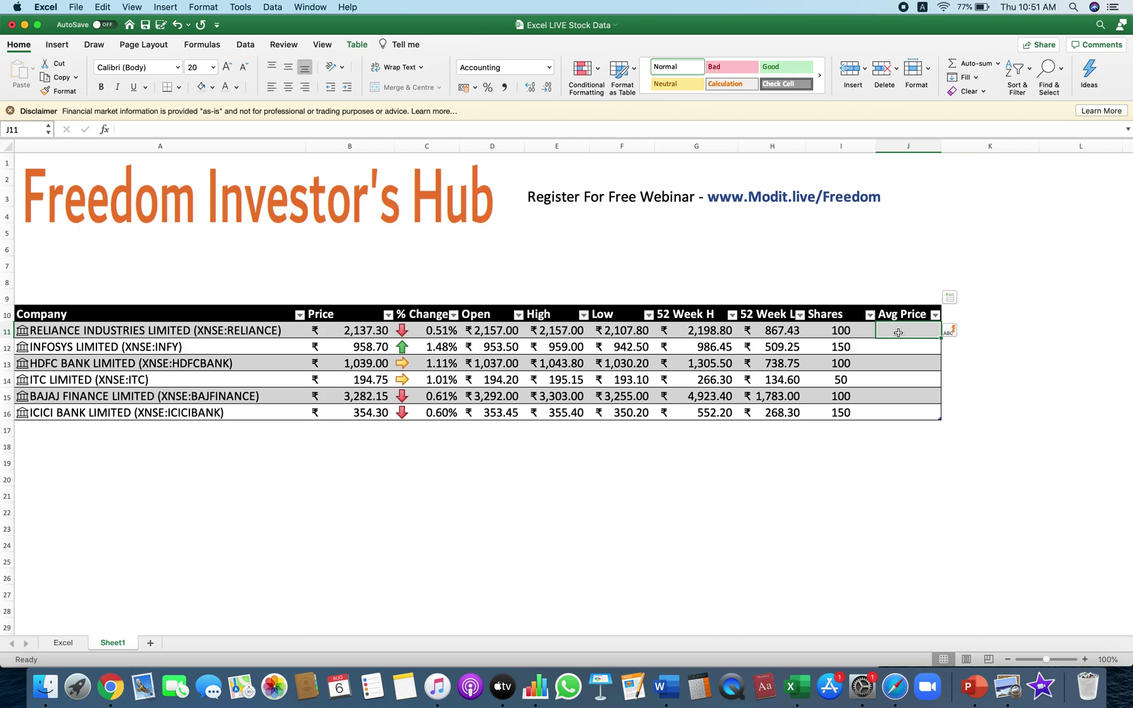
- Fill the Avg Price column with an AVERAGE formula over each stock's 52 Week H and 52 Week L values
text(=average()
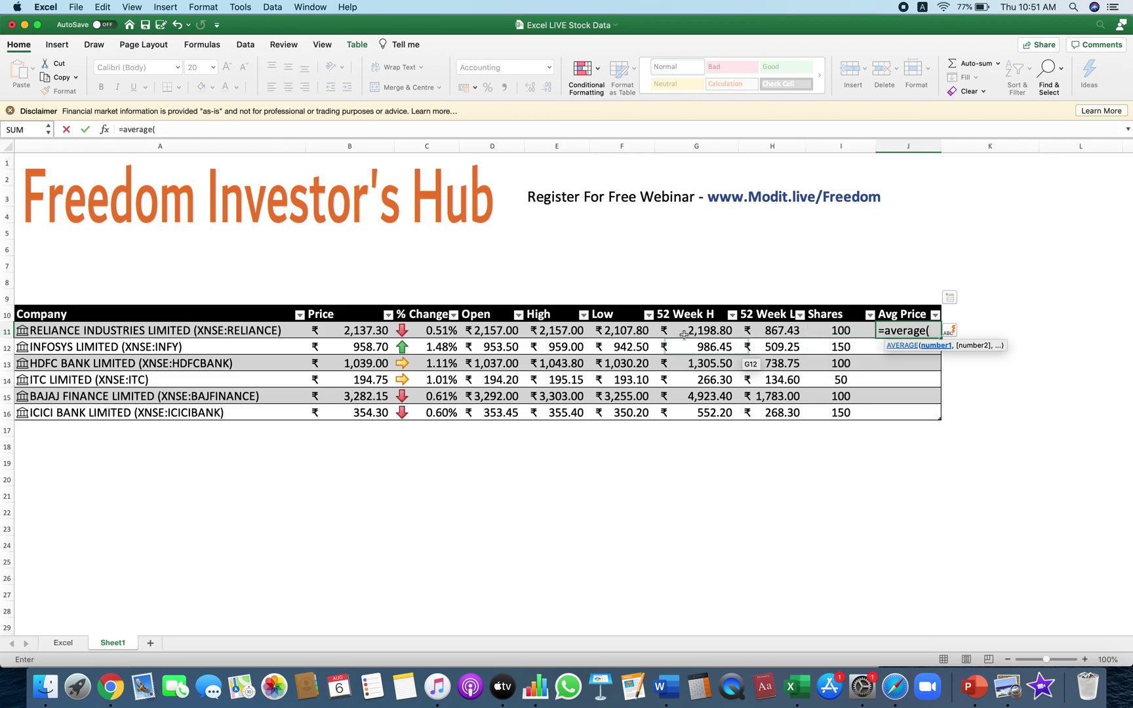
drag(629, 328, 759, 331)
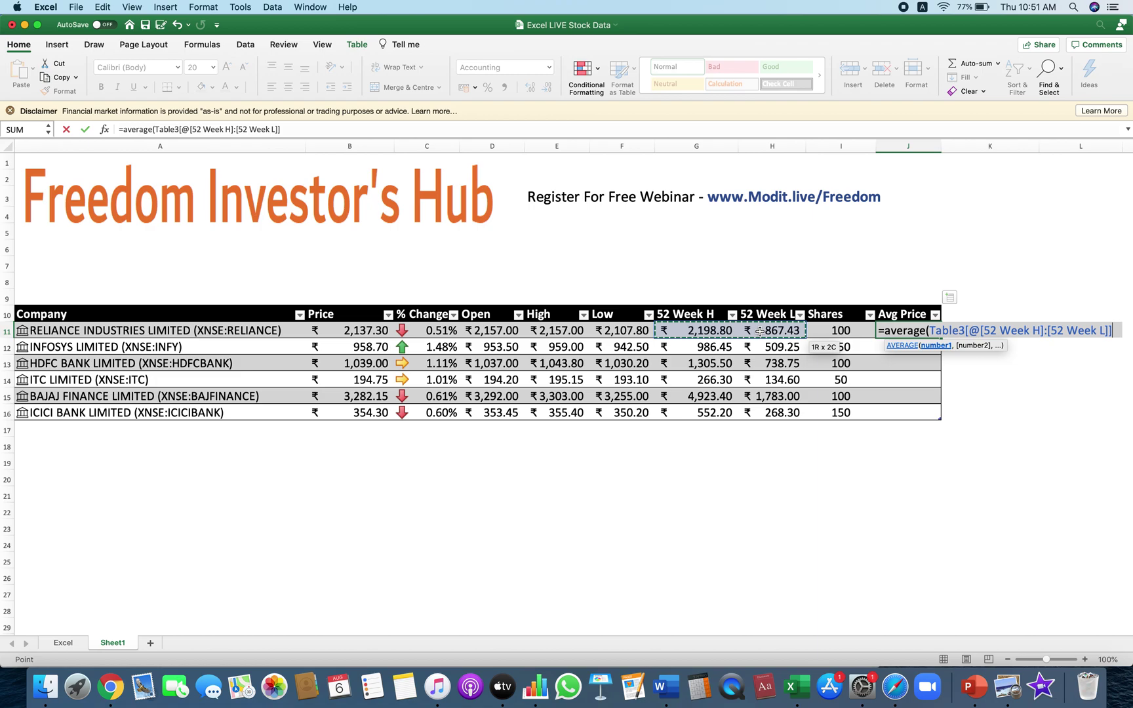
text())
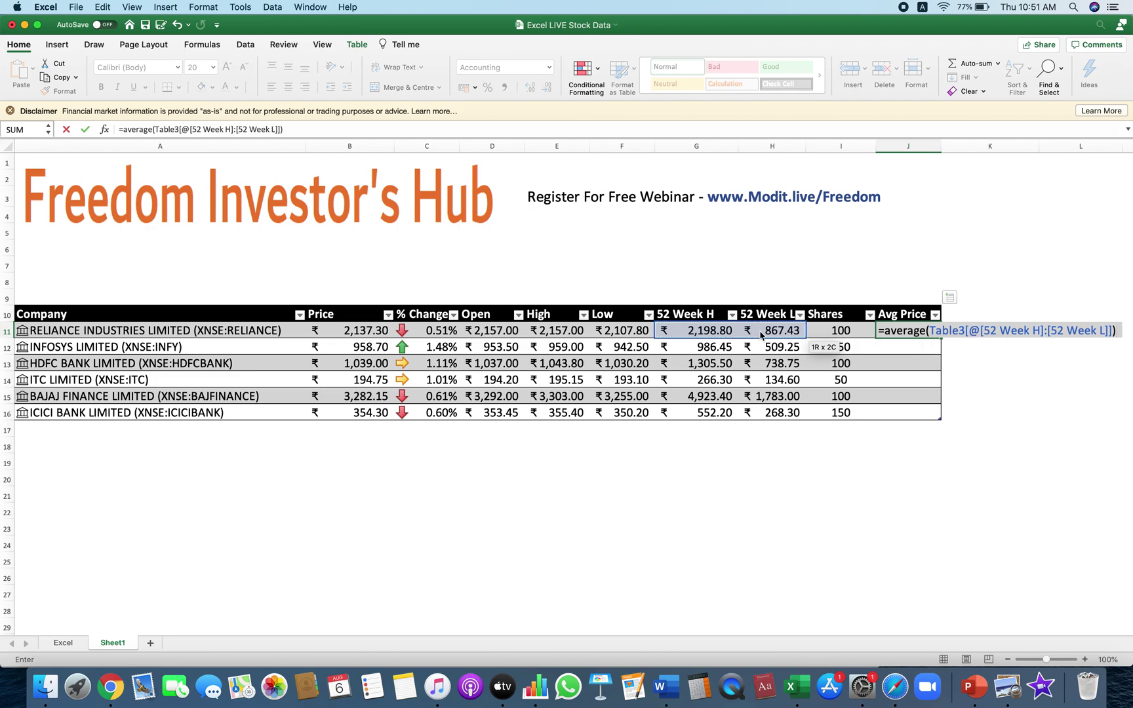
key(Return)
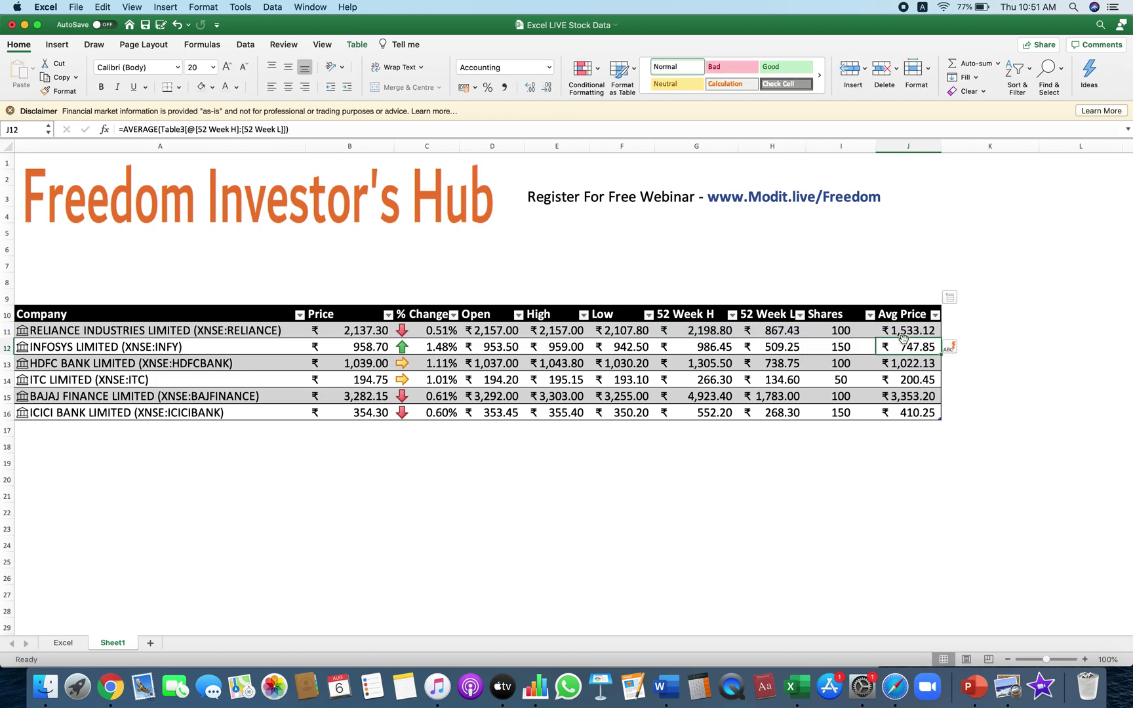
click(887, 431)
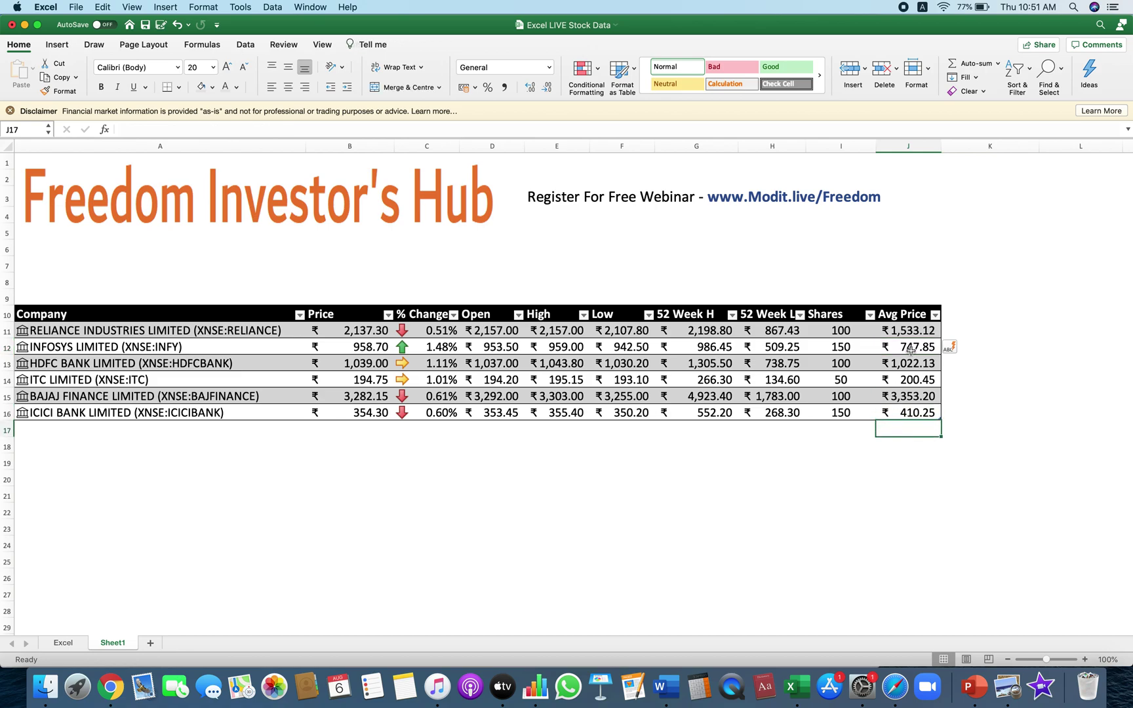
- Add two more table columns with the headers Current Port. in K10 and P&L in L10
click(962, 314)
text(Current Port.)
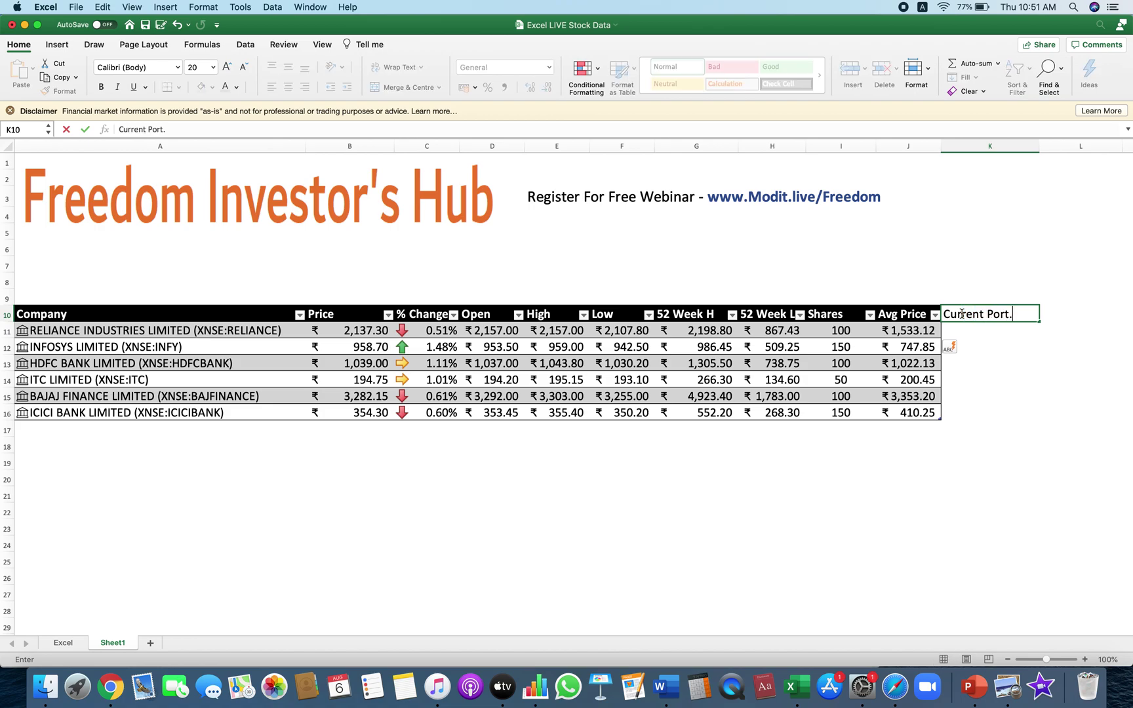
key(Tab)
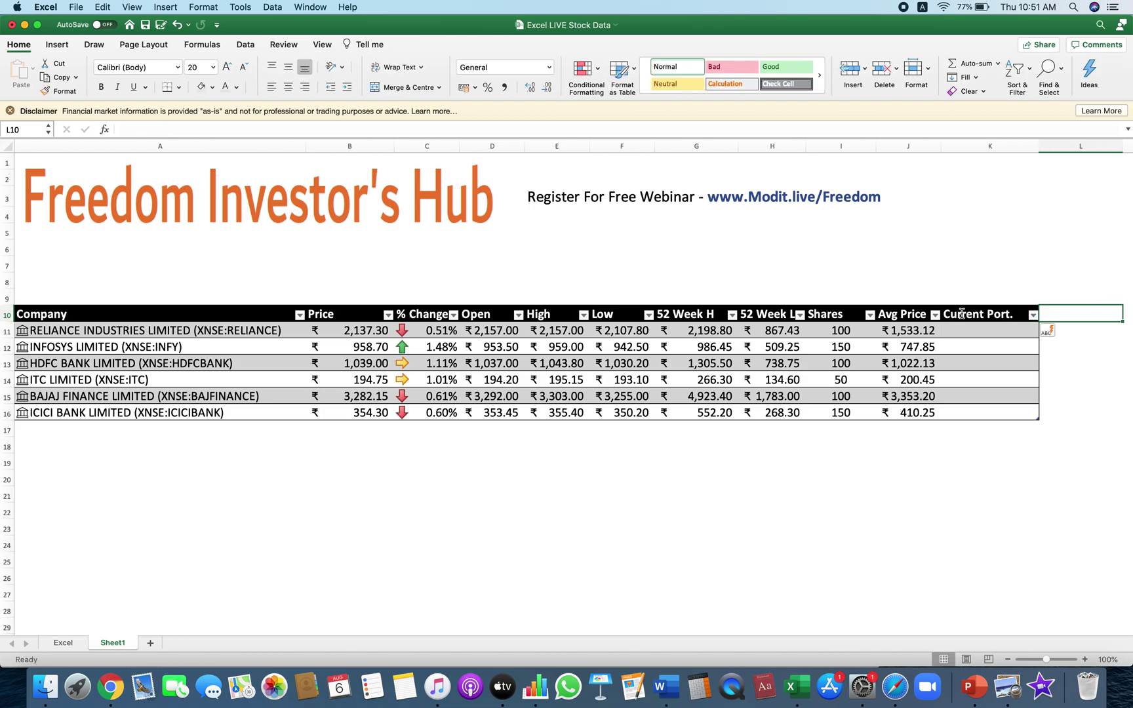
text(P&L)
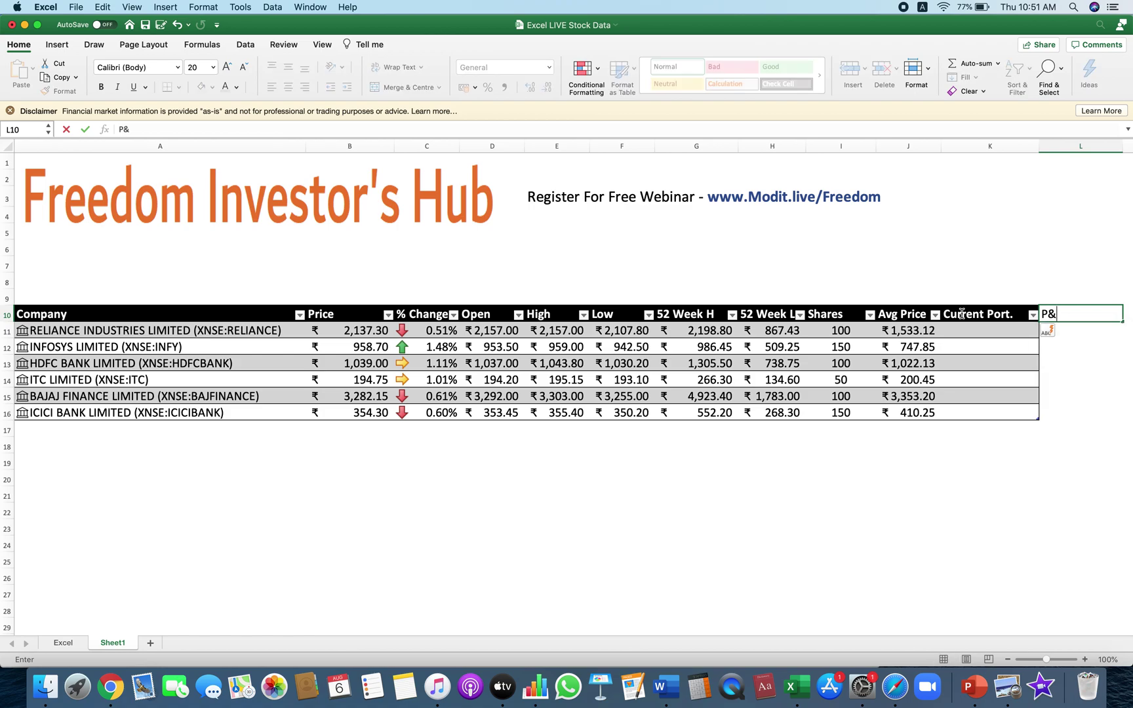
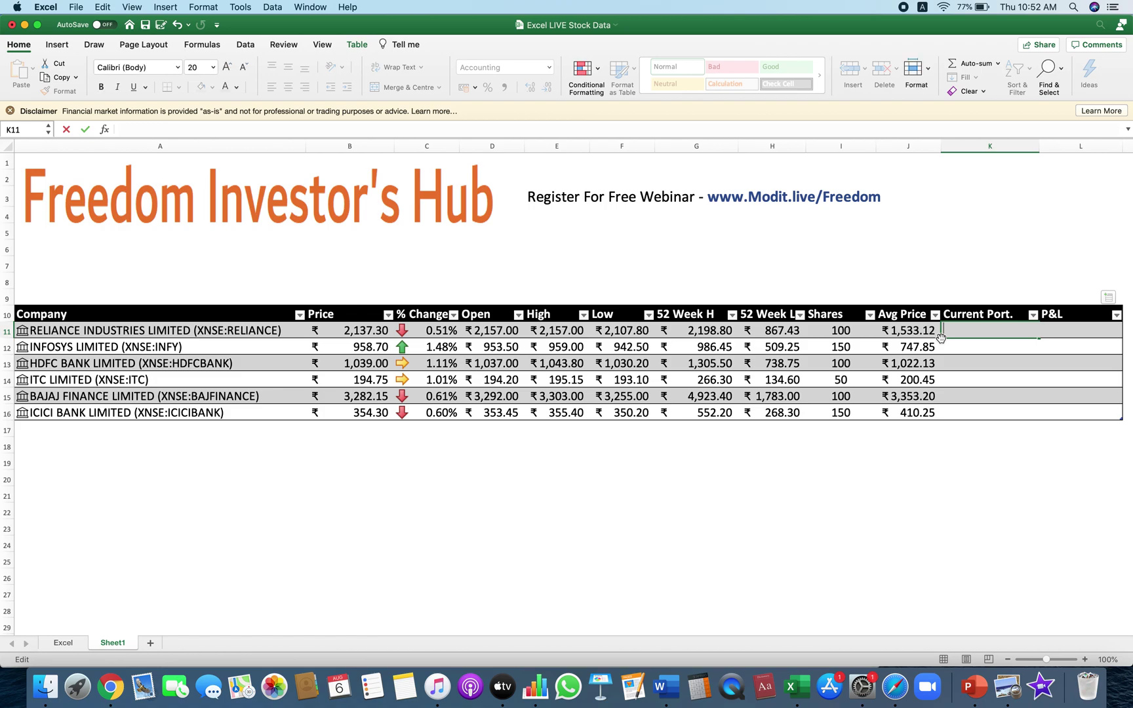
text(=()
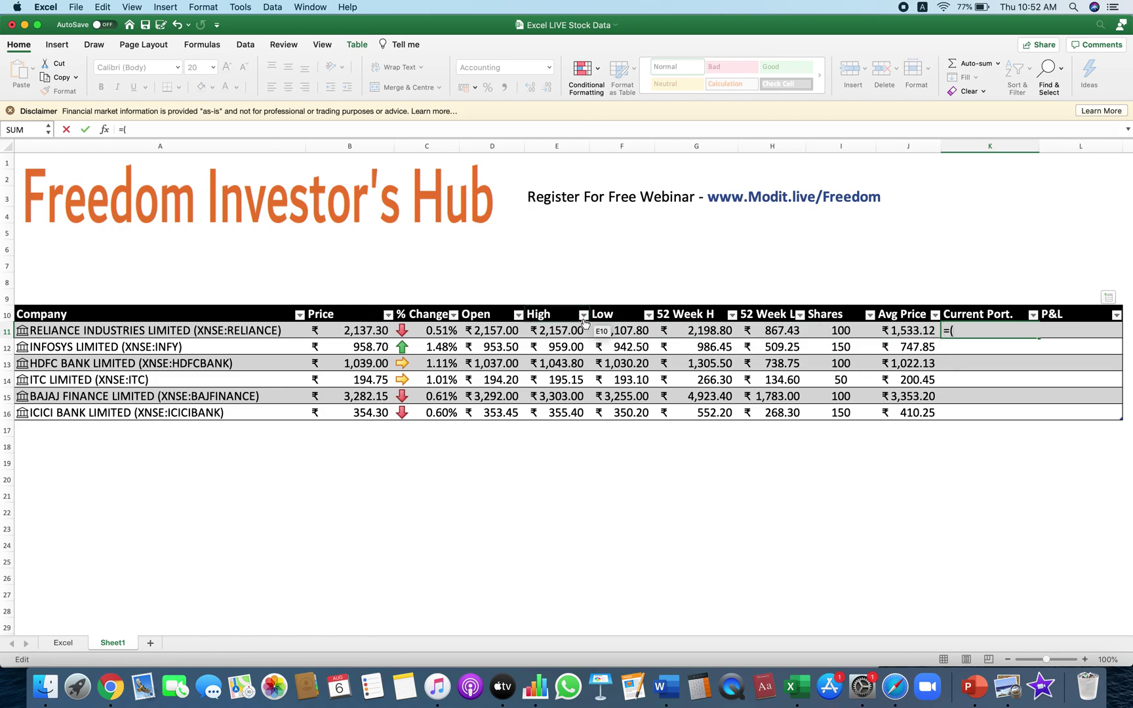
click(344, 335)
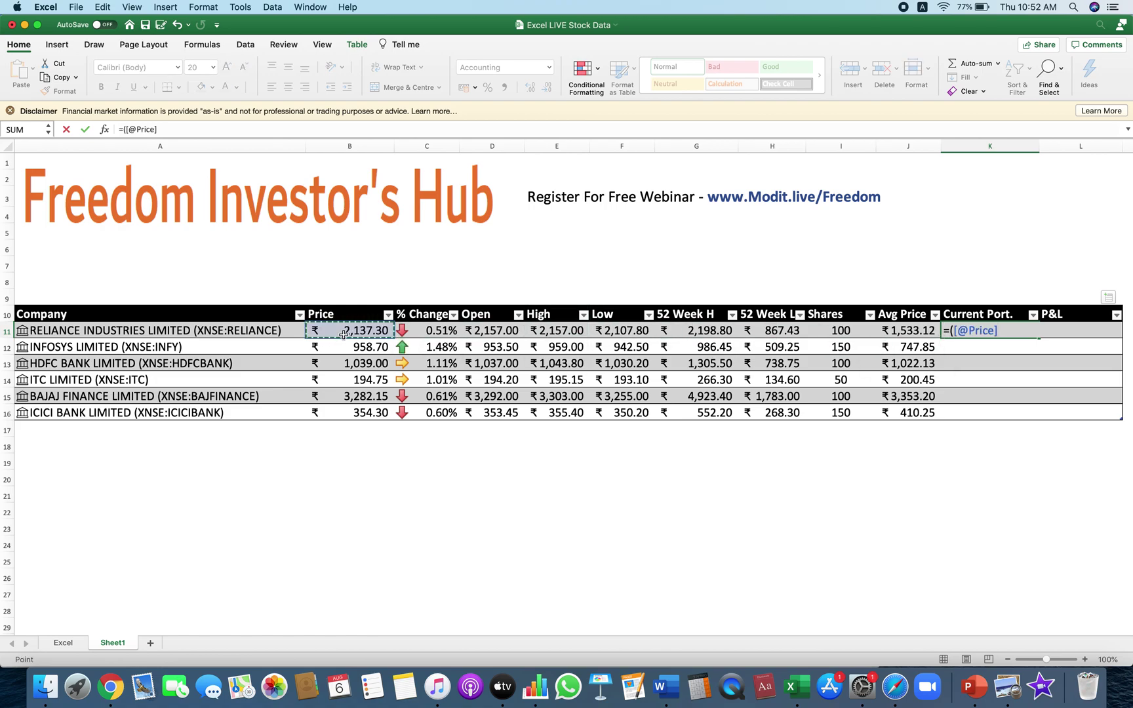
text(8)
key(BackSpace)
text(*)
click(842, 331)
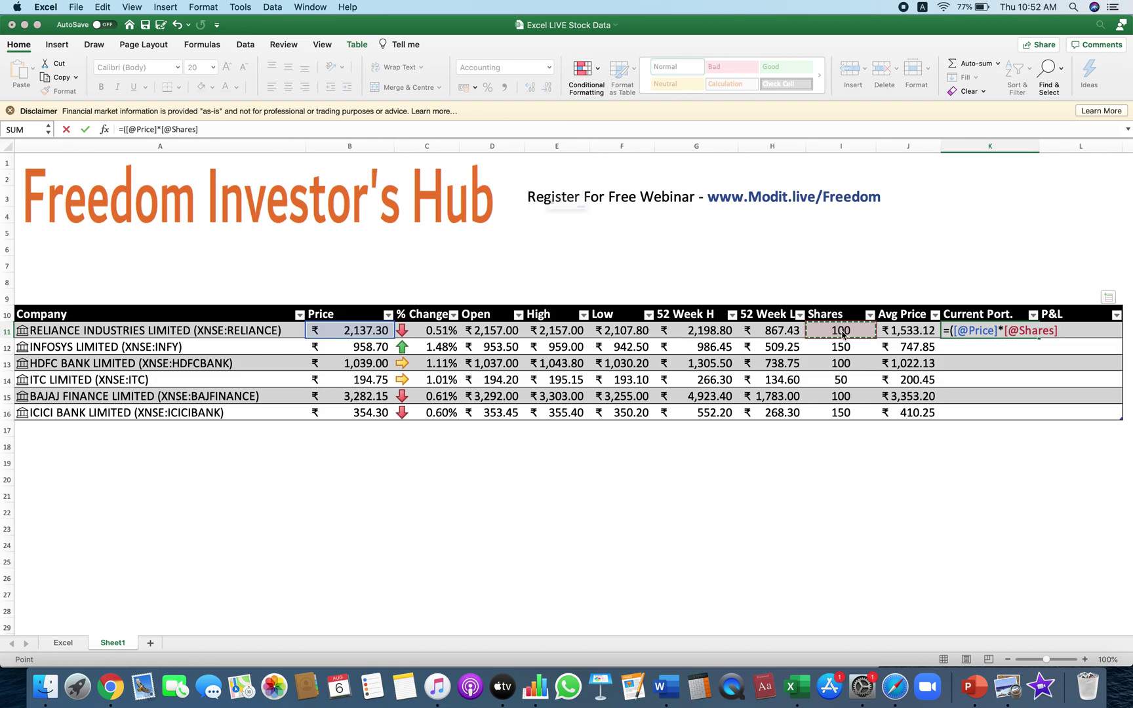
key(Return)
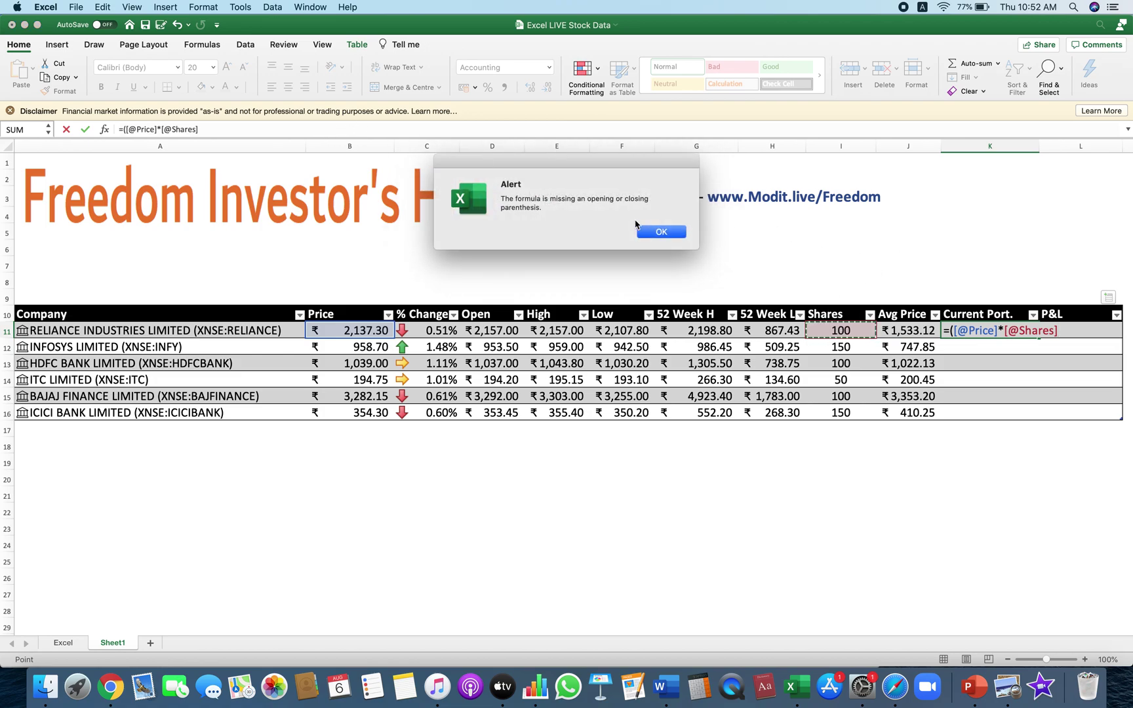
click(661, 233)
click(338, 126)
text())
key(Return)
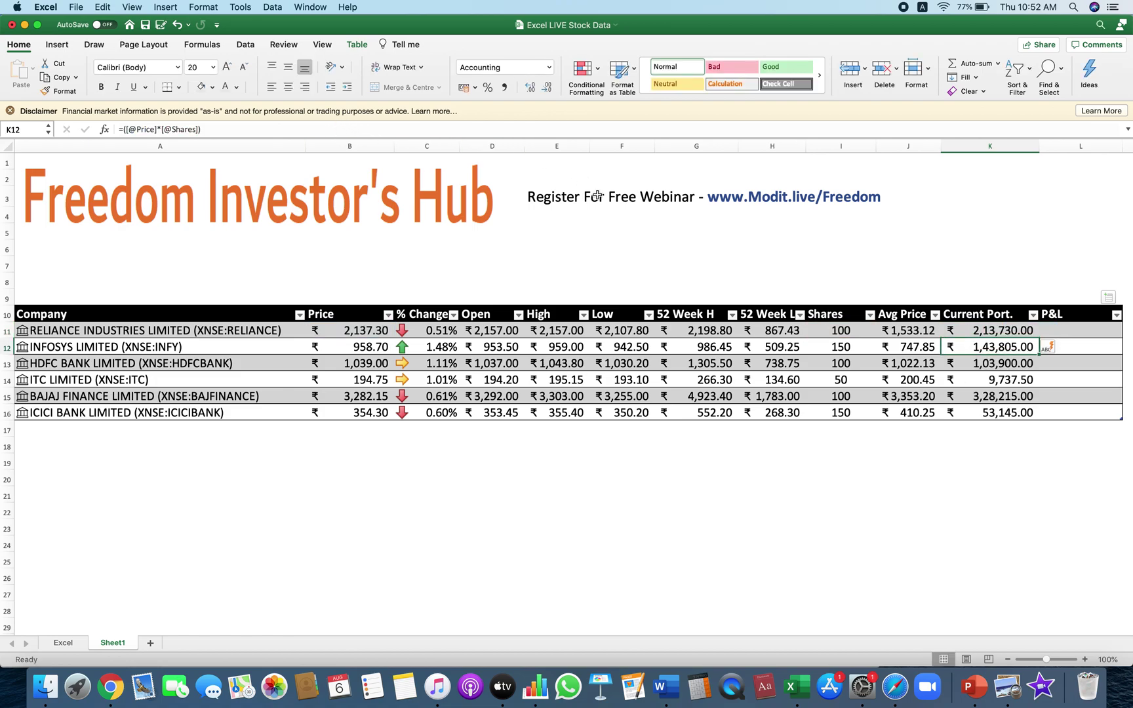
click(938, 490)
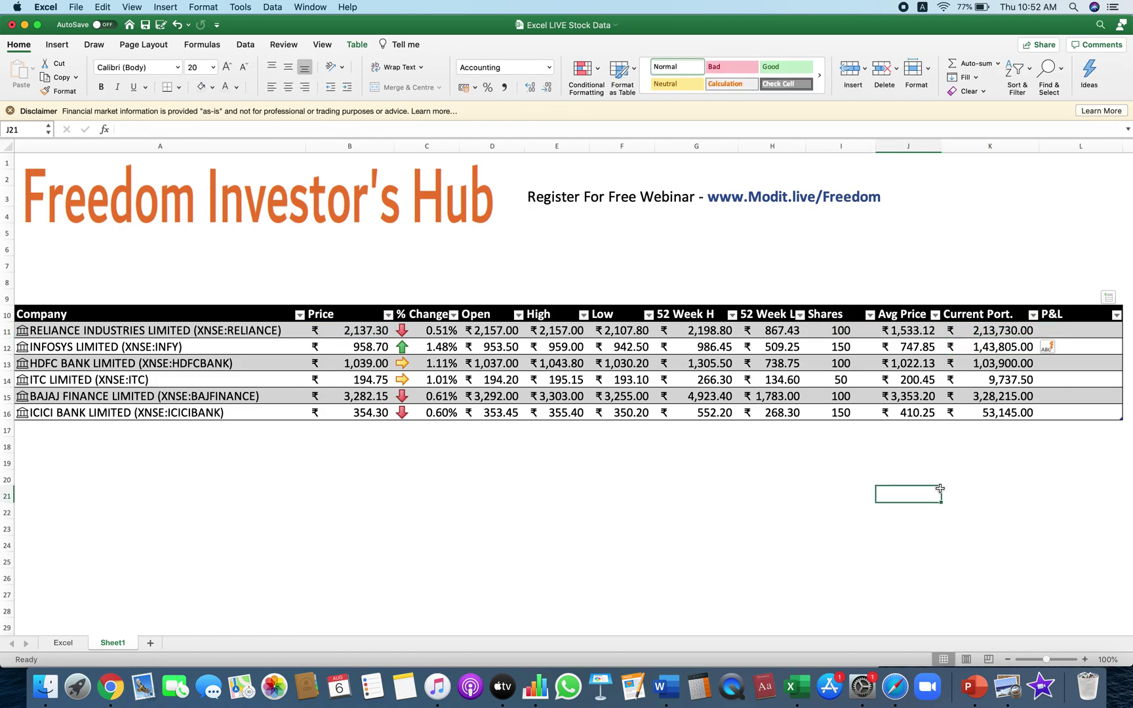
click(1084, 331)
text(=()
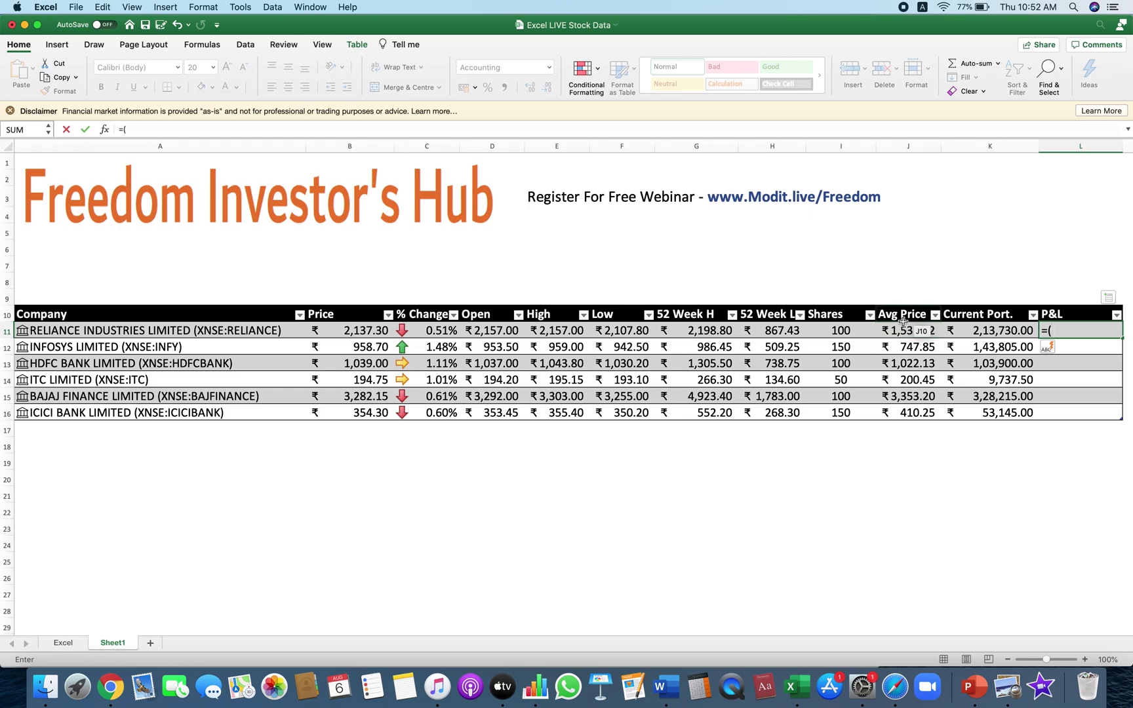
click(360, 331)
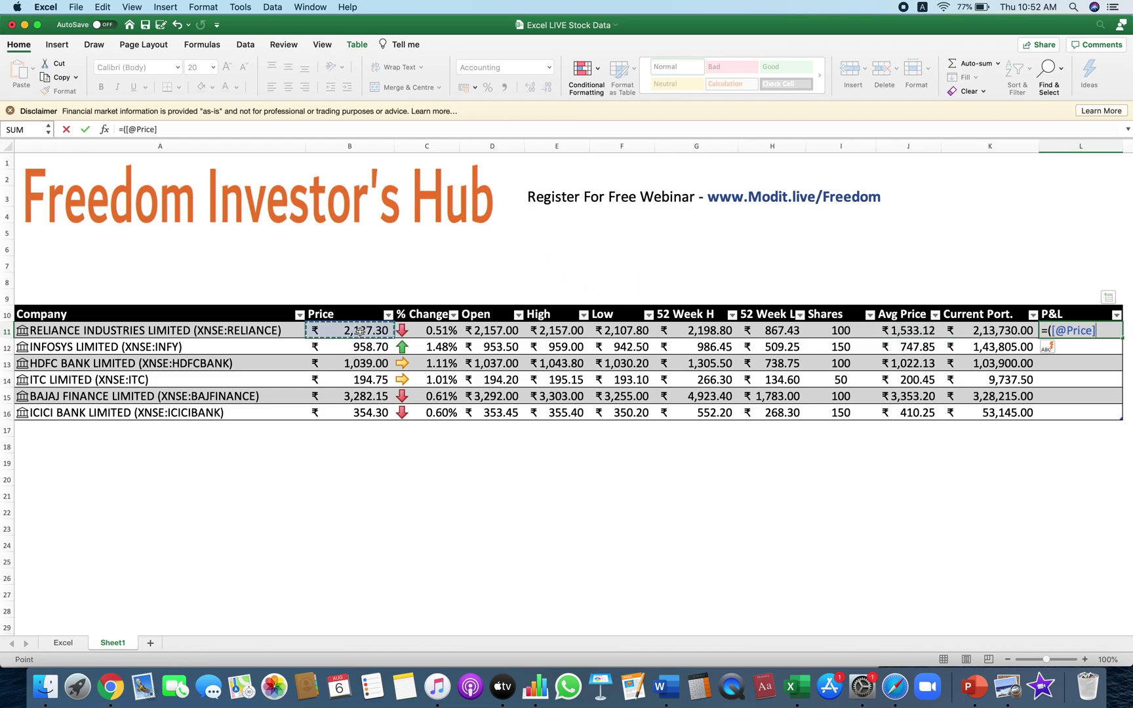
text(-)
click(905, 330)
text())
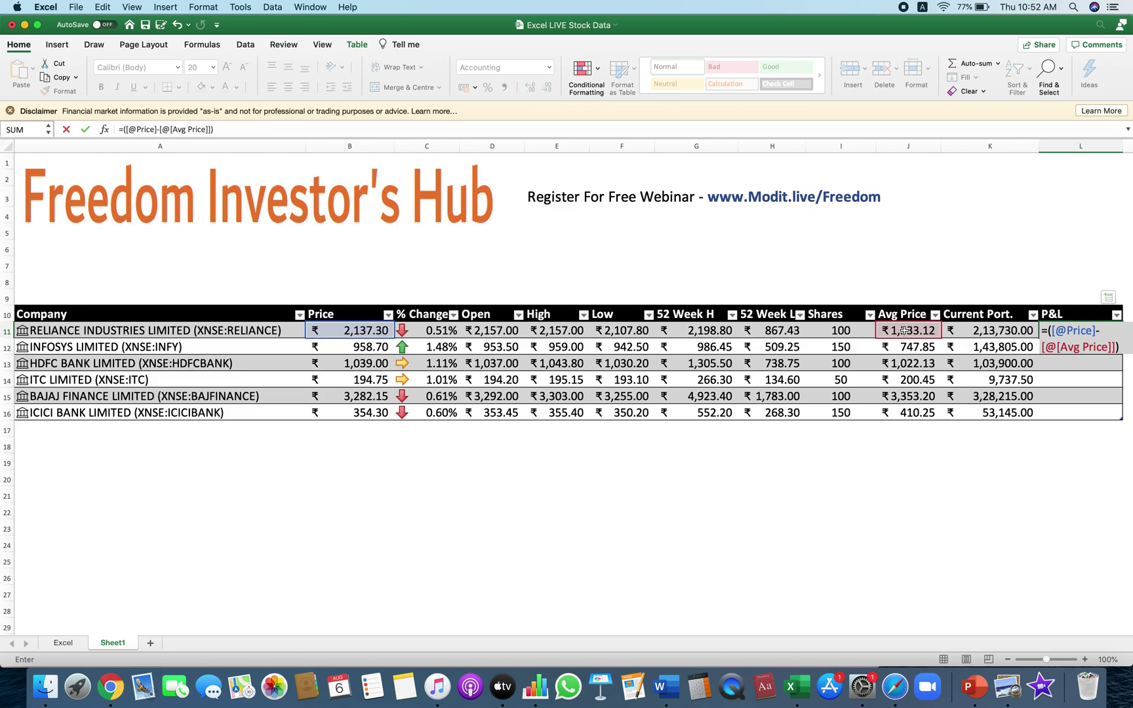
text(*)
click(846, 332)
key(Return)
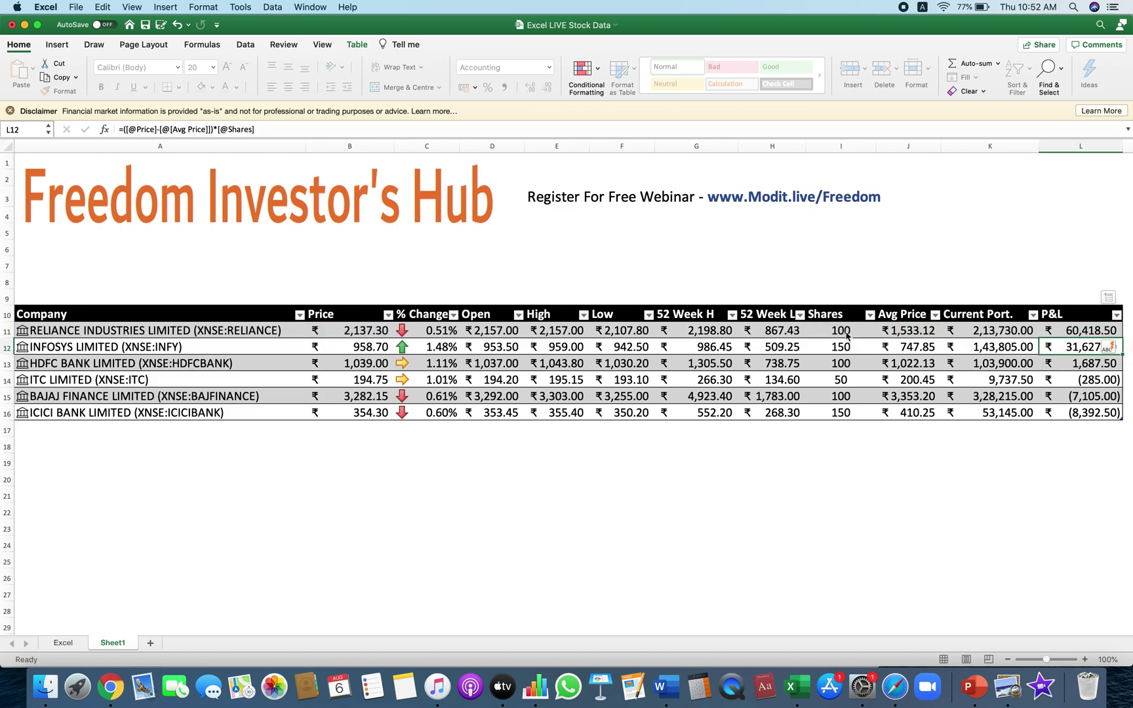
- Enter the label Total in cell J21 below the table
click(992, 491)
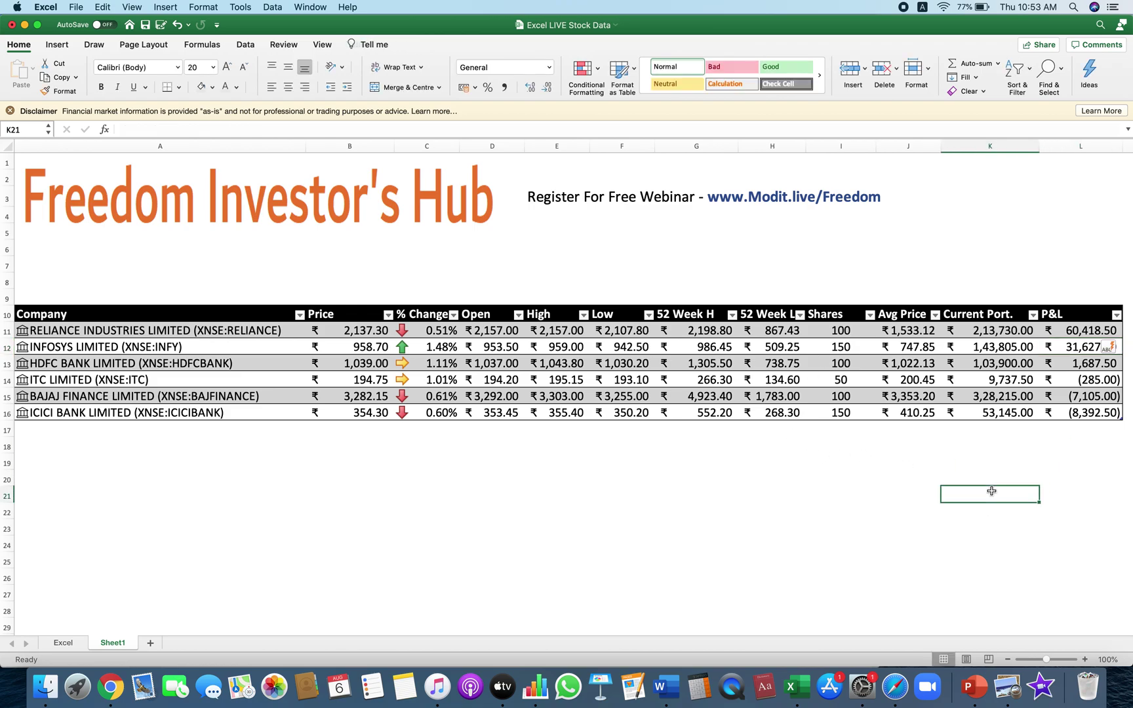
key(Left)
text(Total)
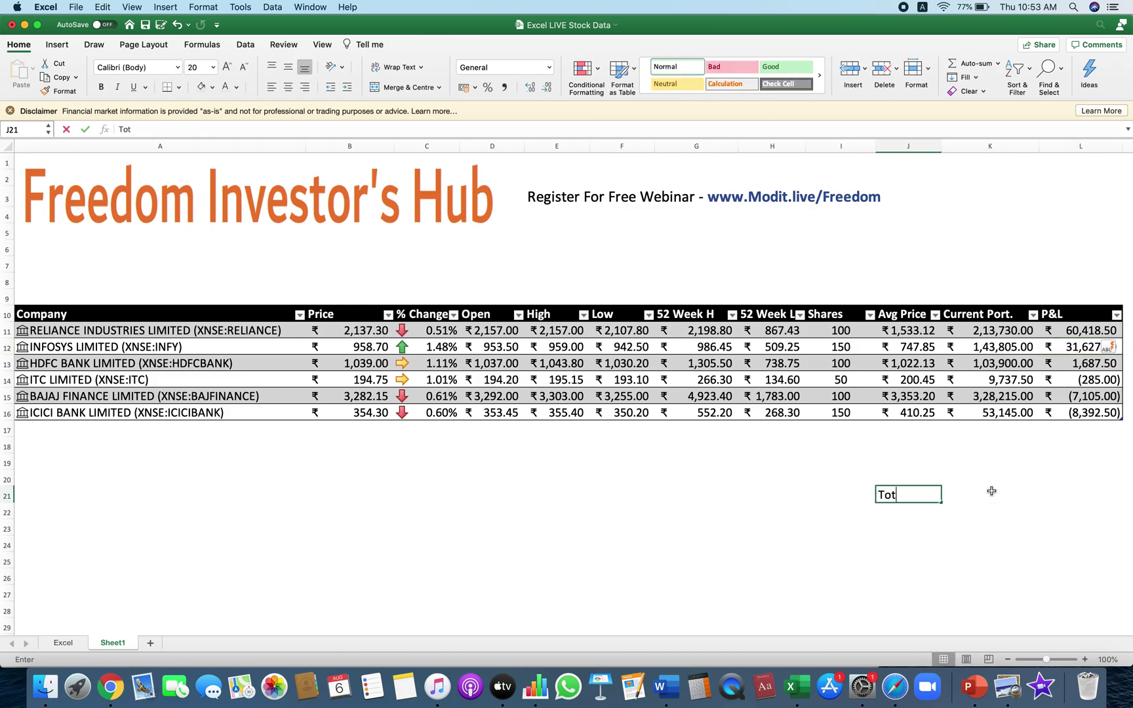
key(Tab)
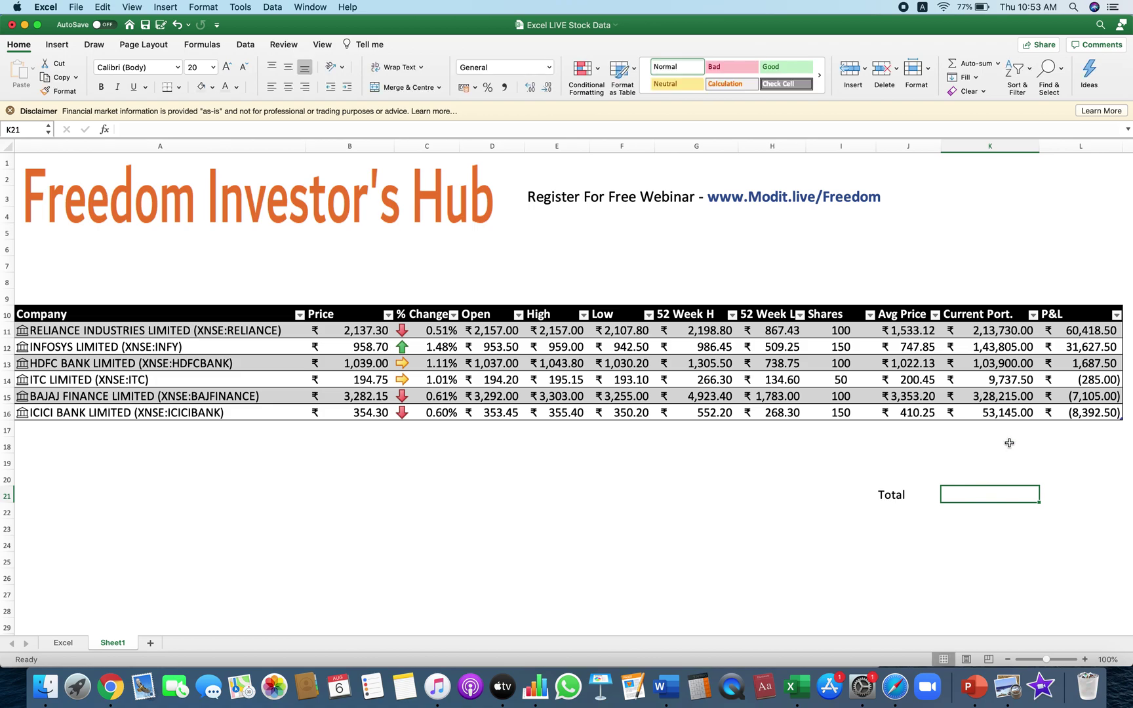
- Total the Current Port. values in cell K21 with the formula =SUM(K11:K20)
text(=sum()
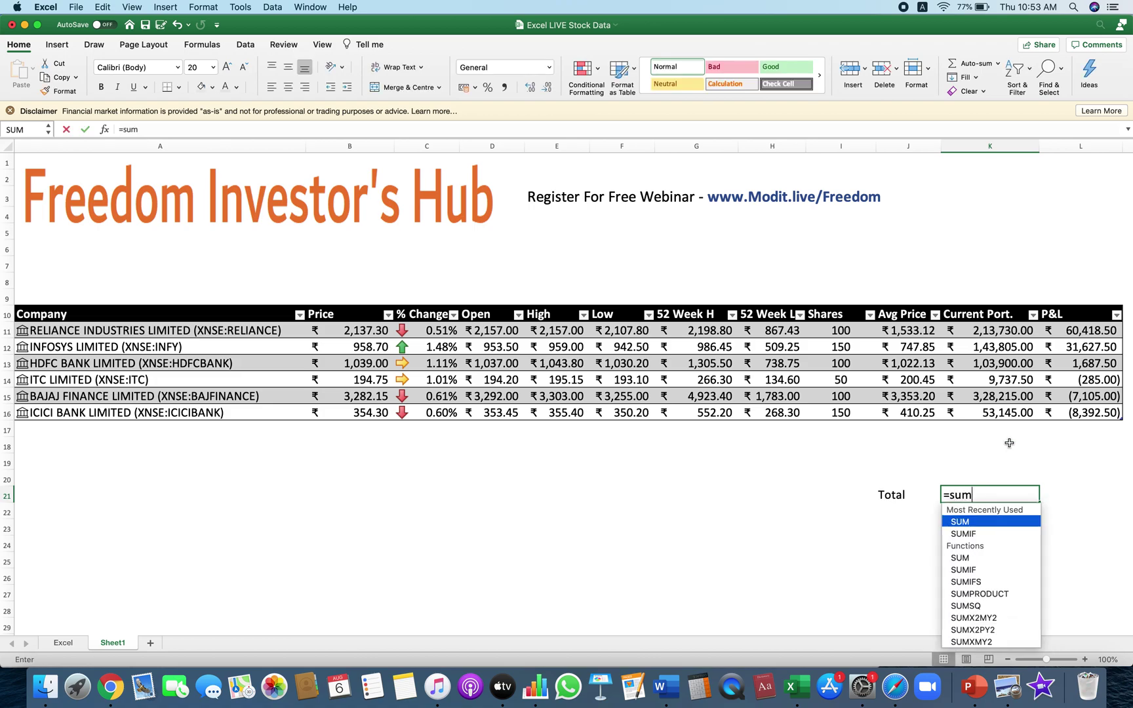
key(Up)
key(shift+Up)
key(shift+Up)
key(shift+Up)
key(shift+Up)
key(shift+Up)
key(shift+Up)
key(shift+Up)
key(shift+Up)
key(shift+Up)
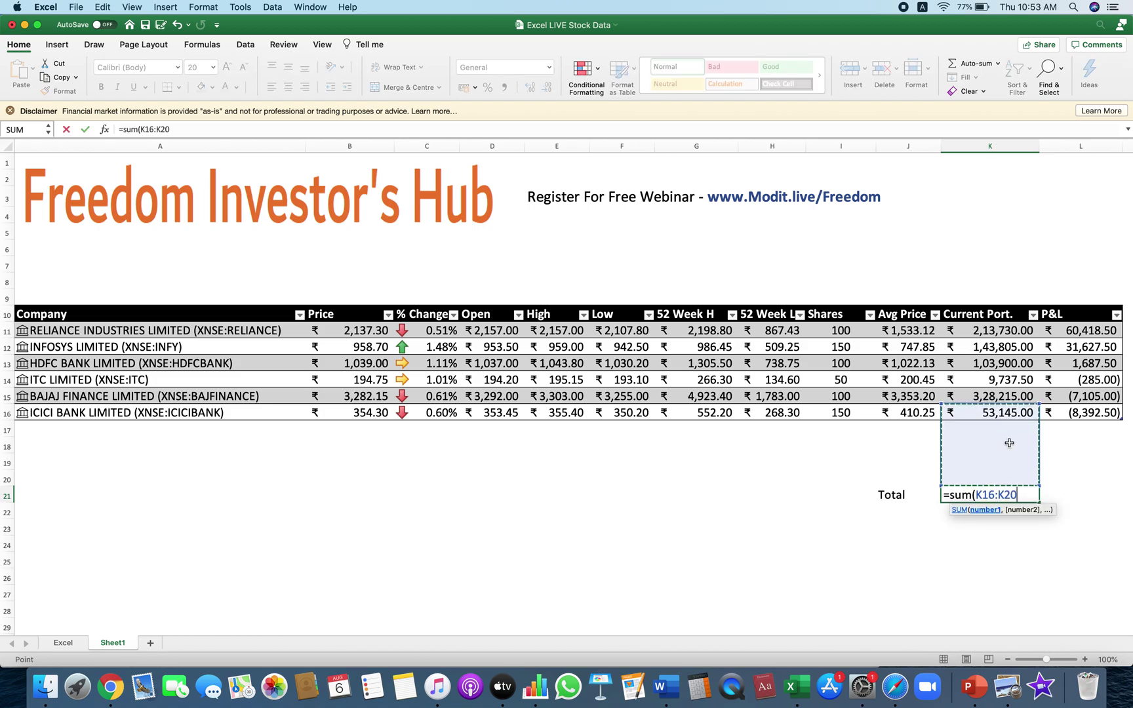
text())
key(Return)
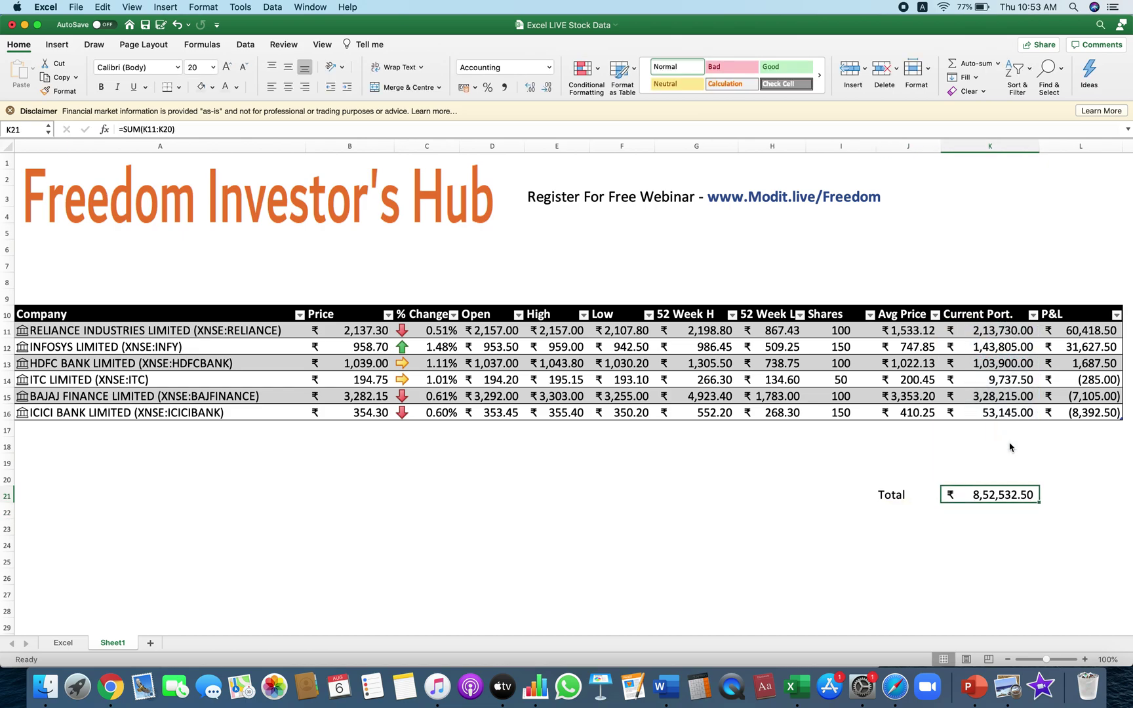
- Copy the total formula from K21 into L21 to sum the P&L column
key(ctrl+c)
key(Right)
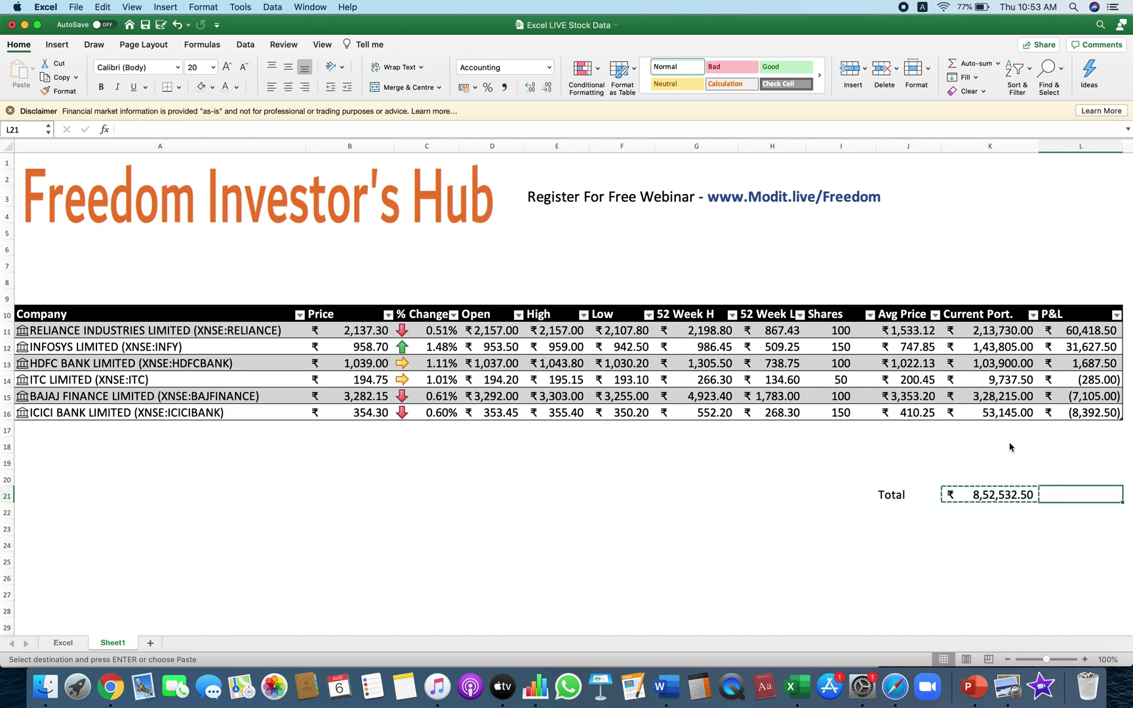
key(super+v)
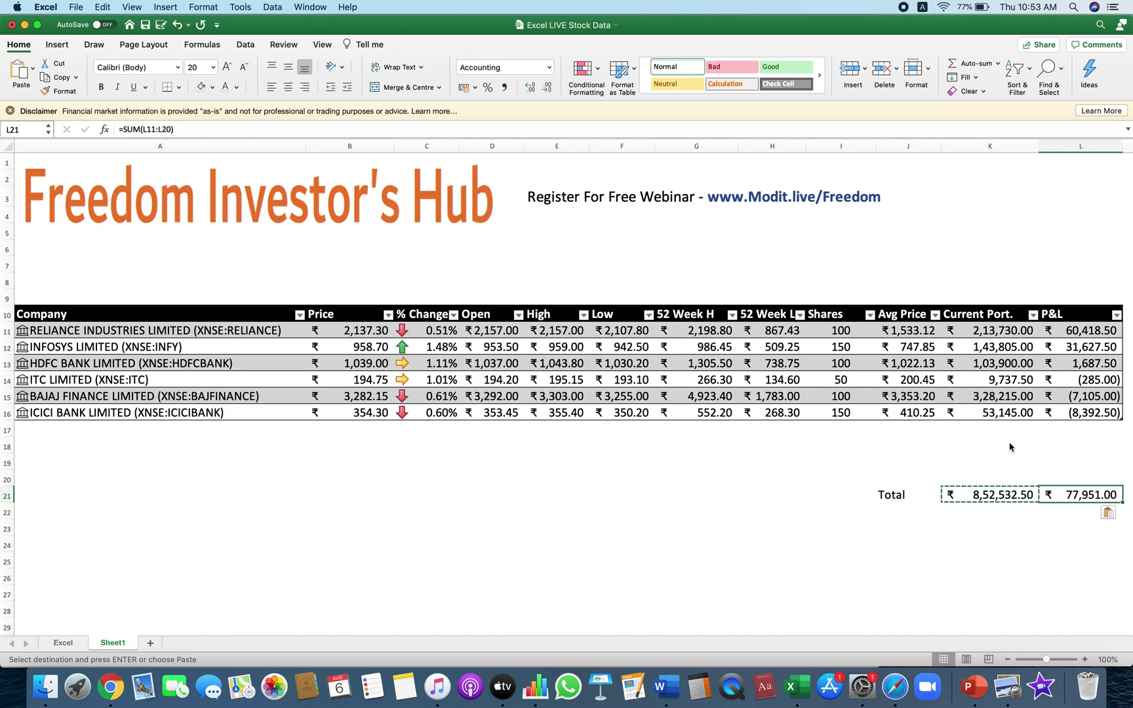
key(Down)
key(Left)
key(Left)
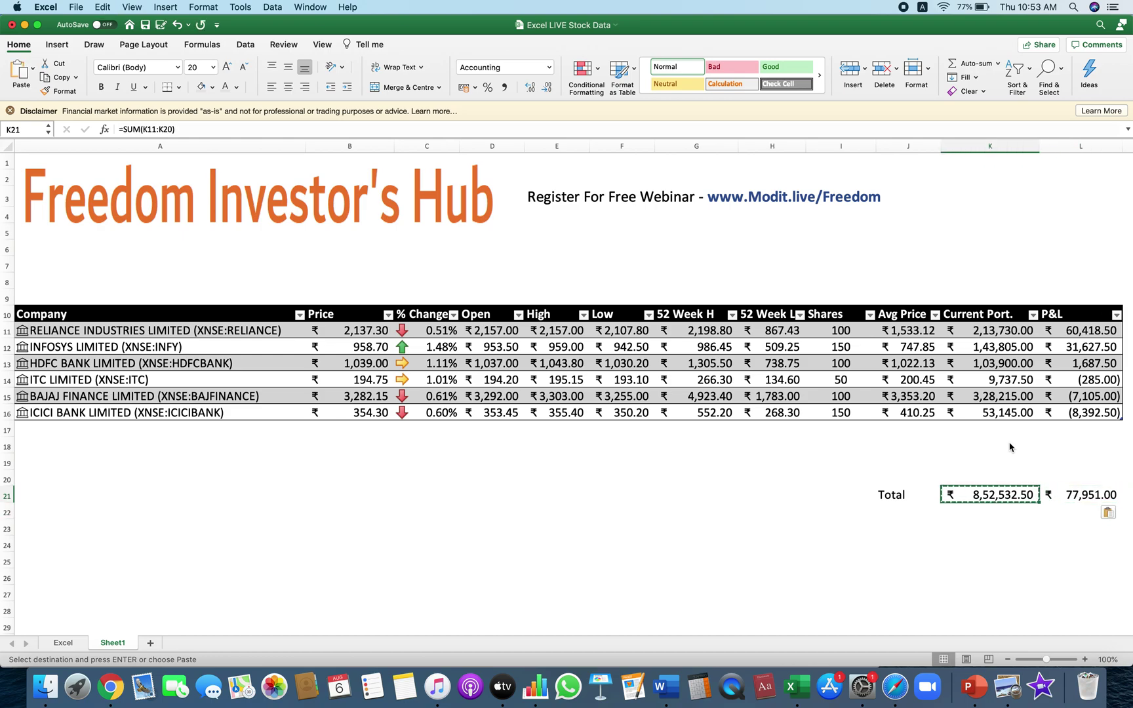
key(Escape)
- Add a new stock row to the table by entering kotakbank in cell A17
key(Left)
key(Left)
key(Left)
key(Left)
key(Left)
key(Left)
key(Left)
key(Left)
key(Left)
key(Up)
key(Up)
key(Up)
key(Up)
key(Up)
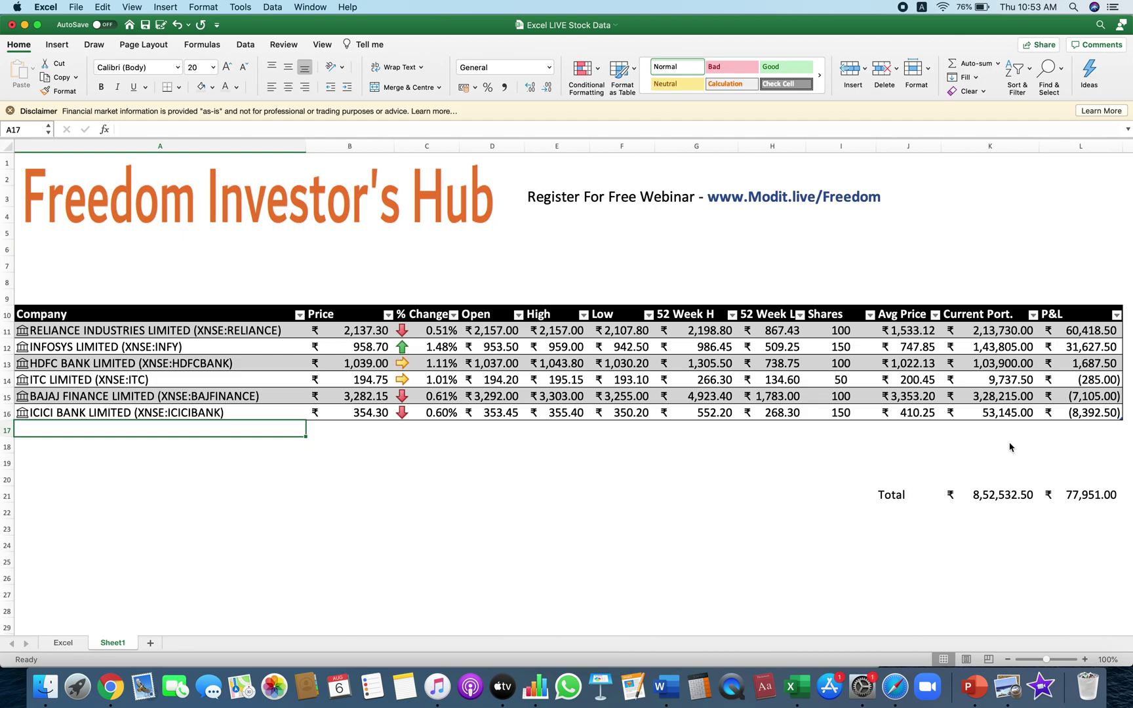
text(kotakbank)
key(Tab)
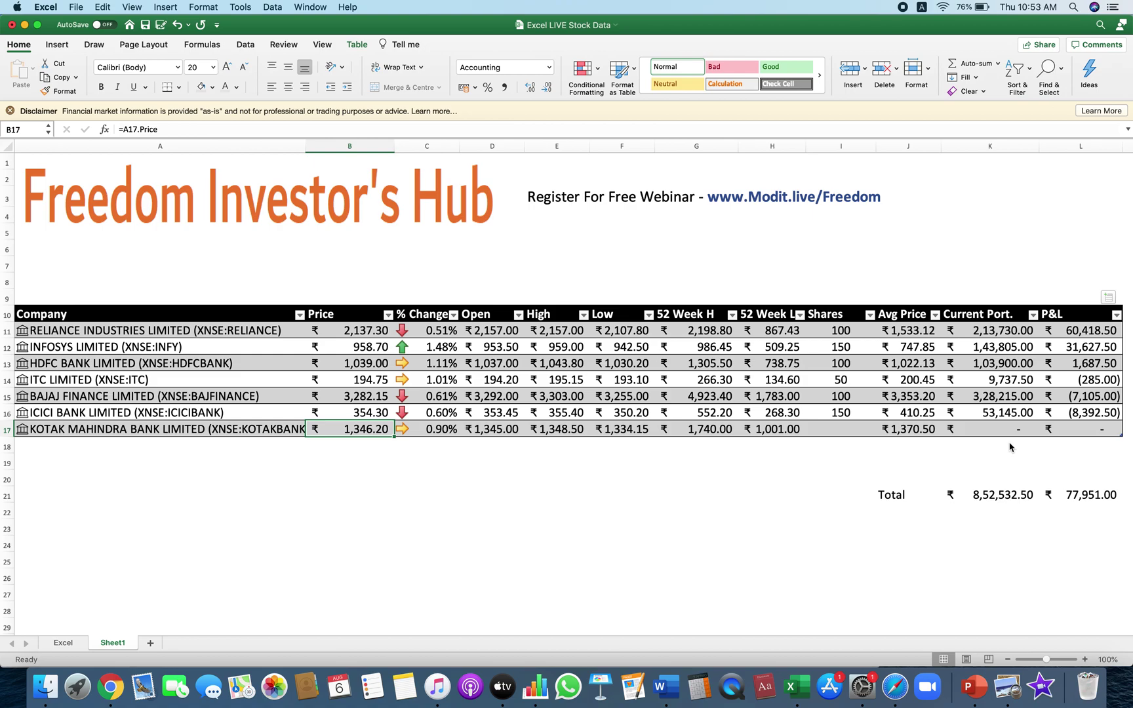
- Set the Shares value for Kotak Mahindra Bank in I17 to 50
click(837, 428)
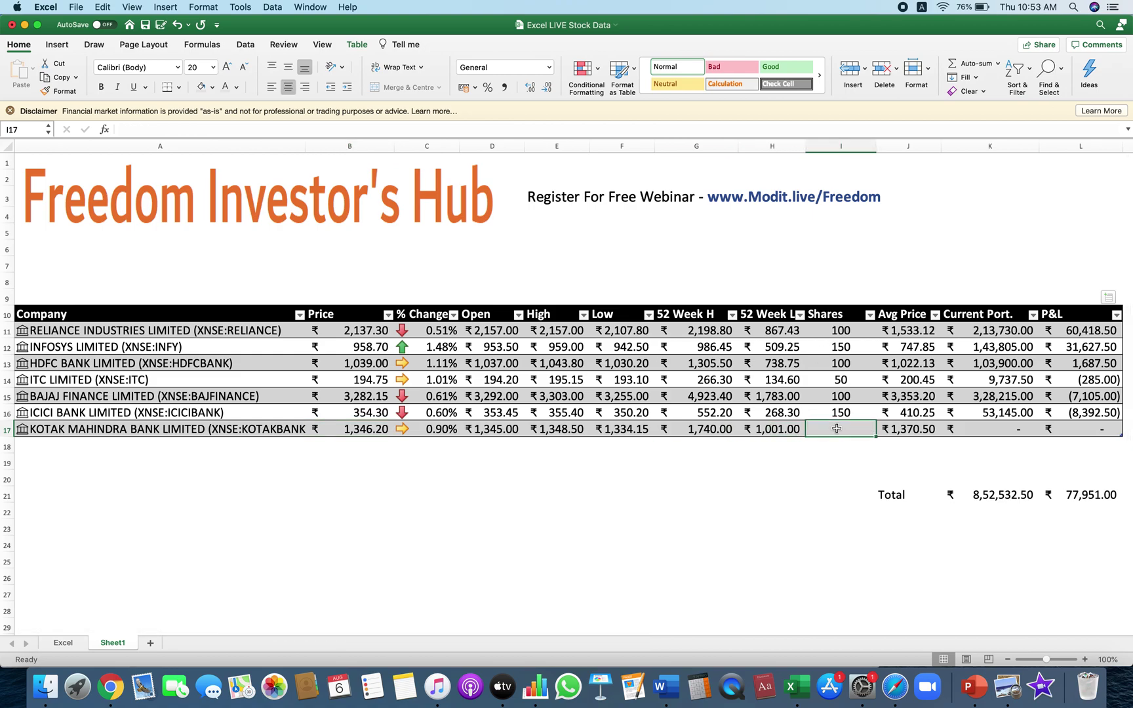
click(918, 434)
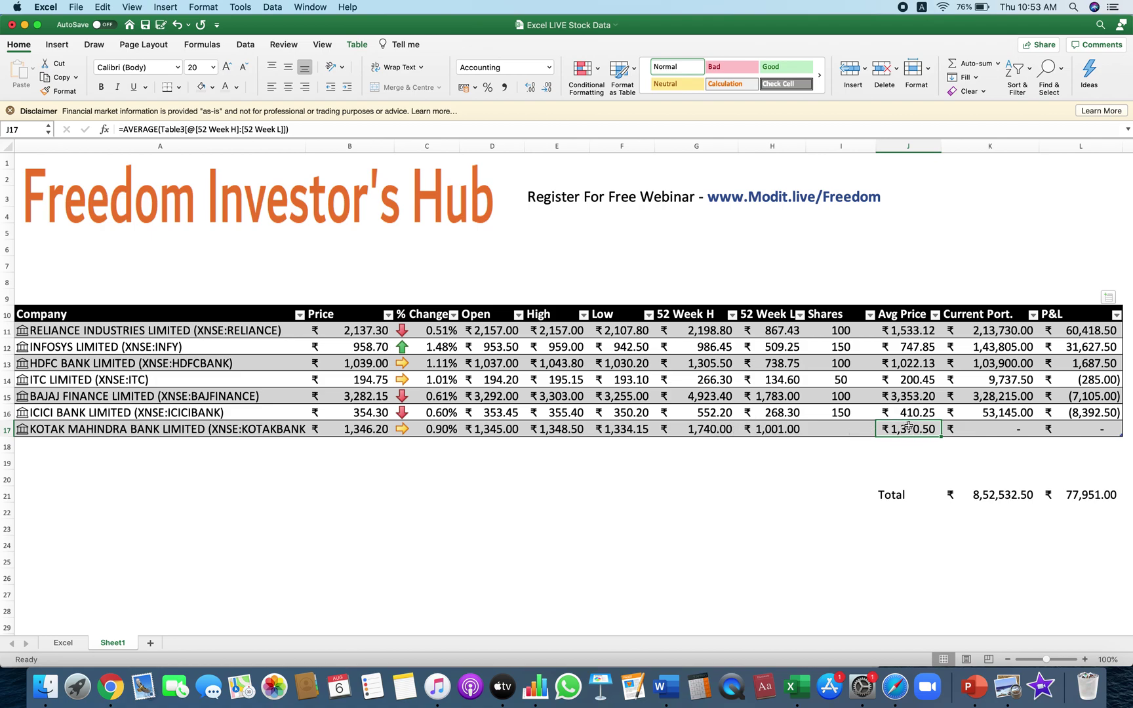
click(849, 430)
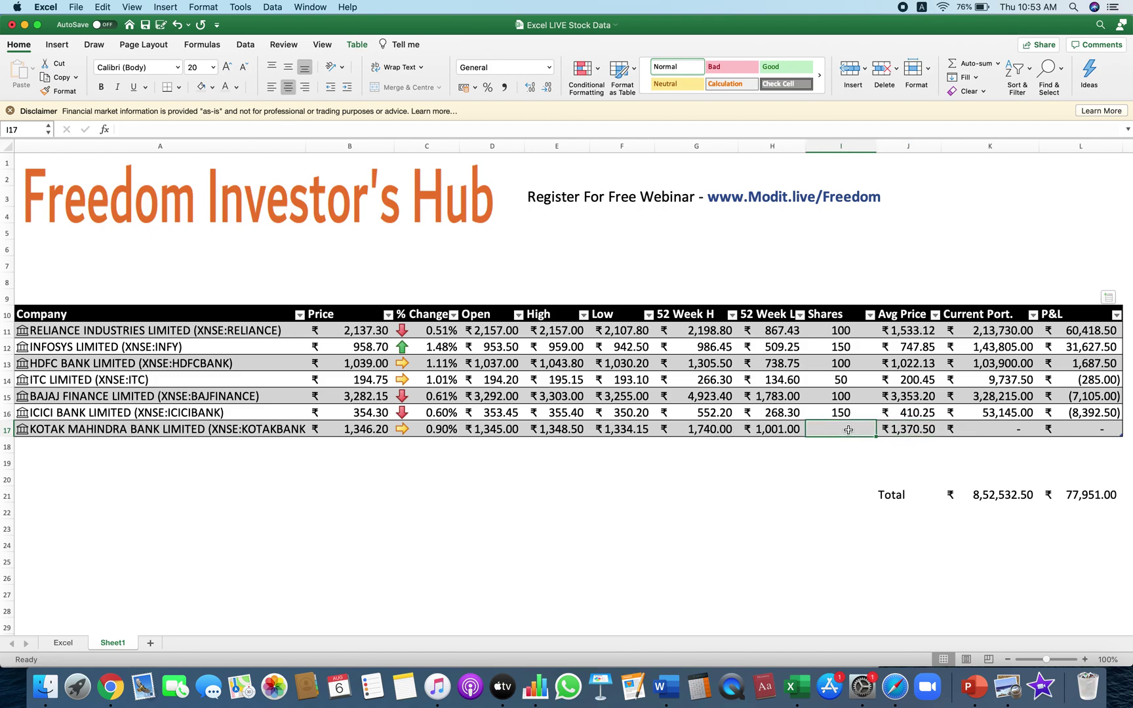
text(50)
key(Tab)
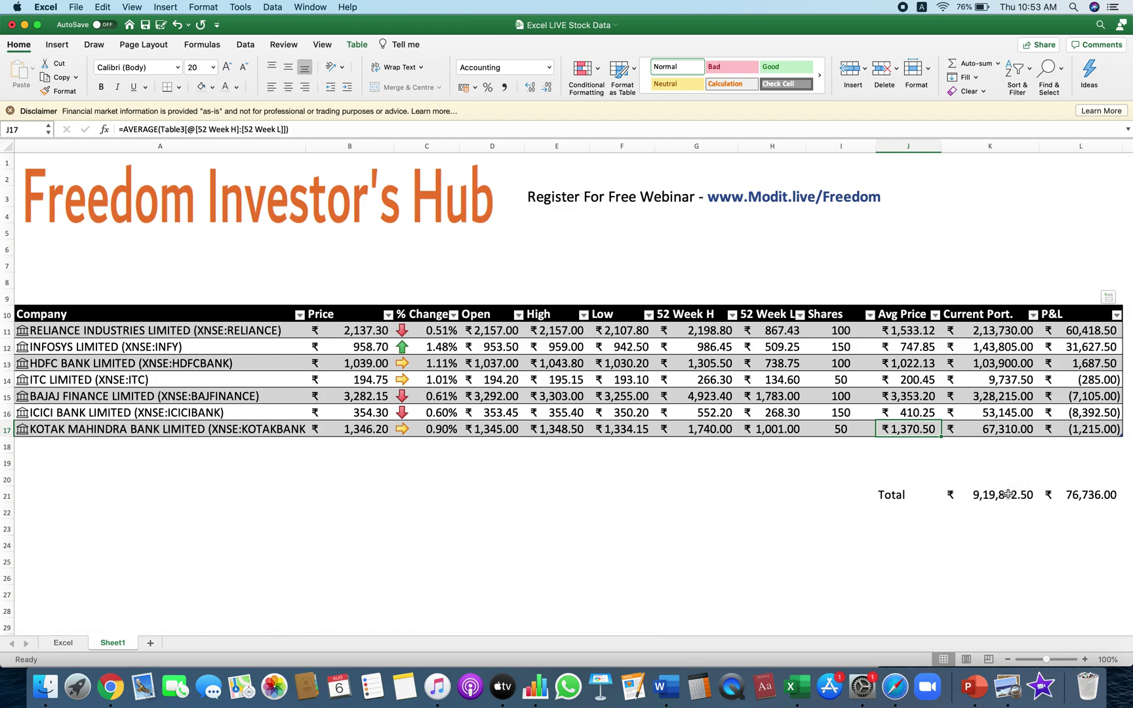
- Refresh all the live stock data and check the totals in row 21
drag(1009, 494, 1071, 493)
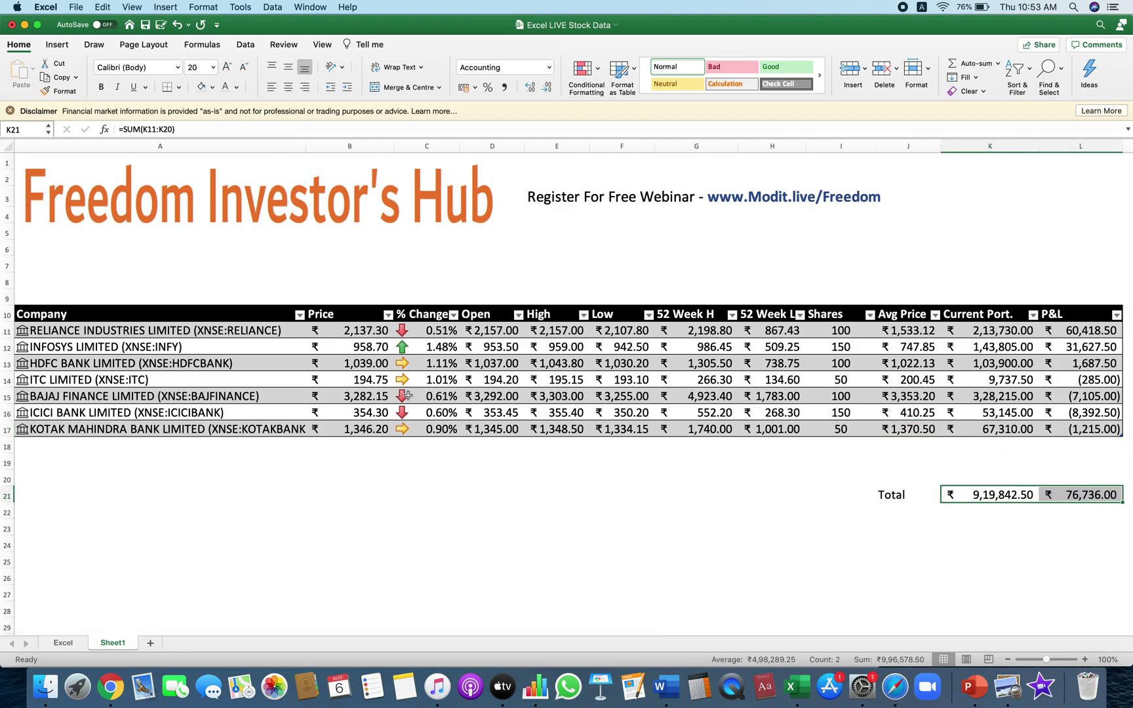
click(246, 44)
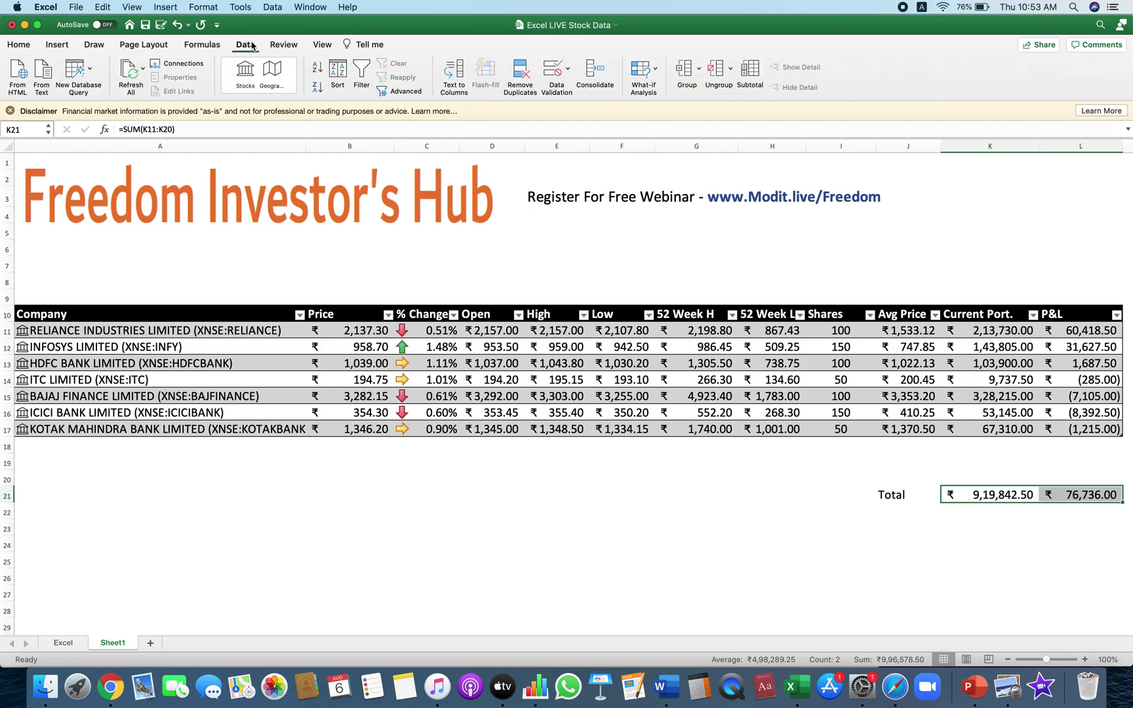
click(131, 88)
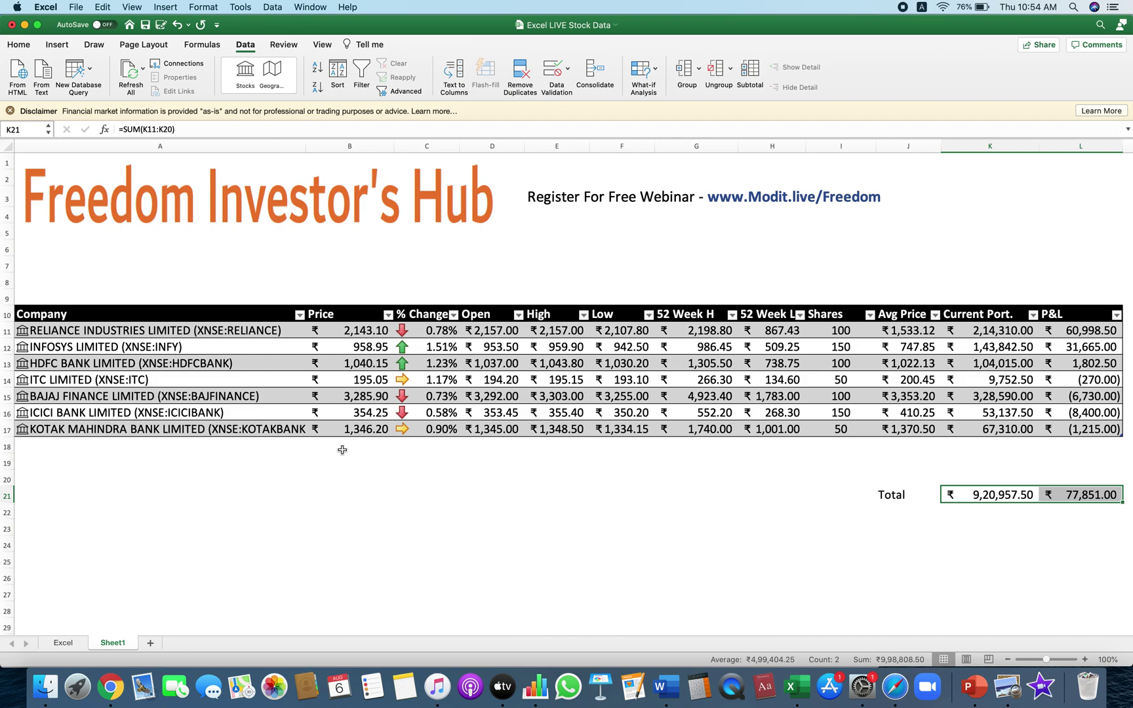
click(530, 478)
click(1068, 495)
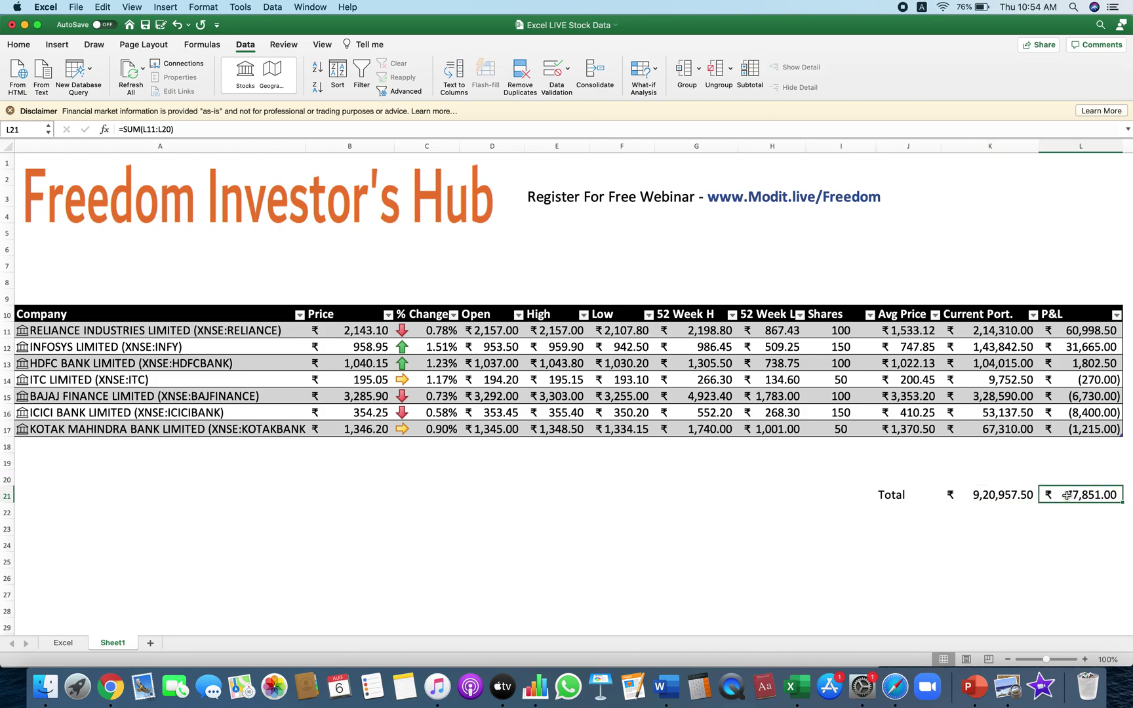